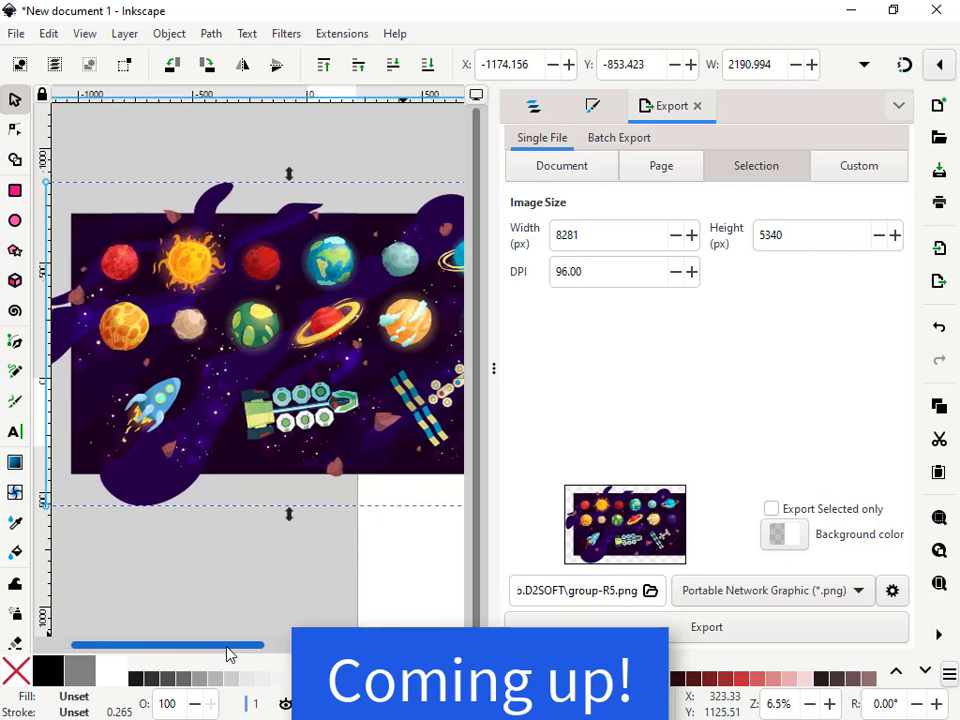
# Ungroup the space illustration group on the canvas
pyautogui.scroll(-1, 255, 491)
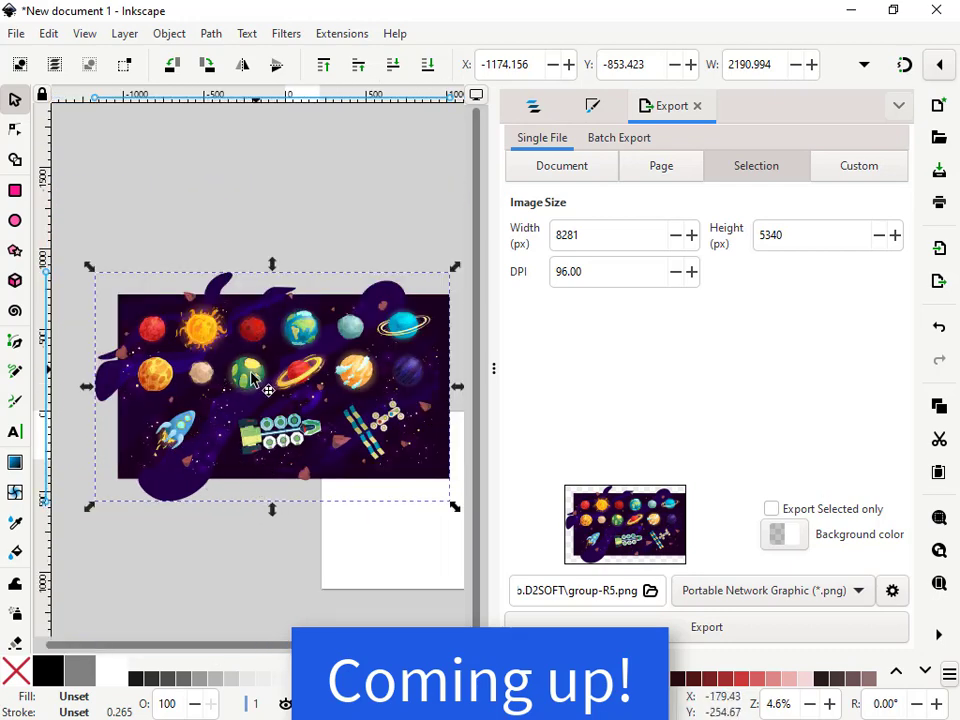
pyautogui.rightClick(188, 416)
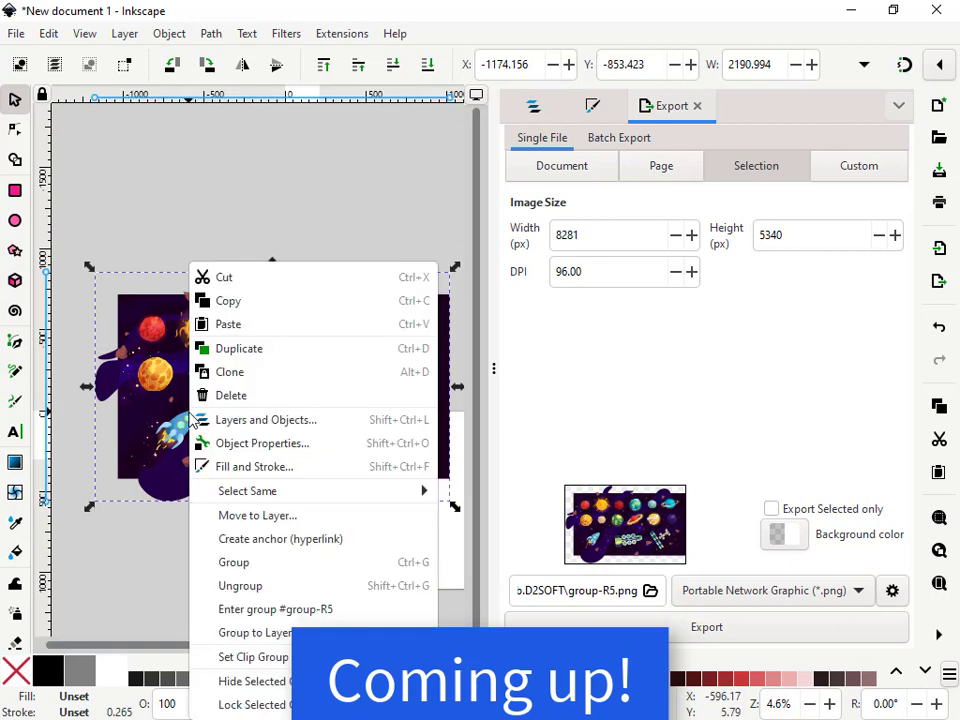
pyautogui.click(246, 587)
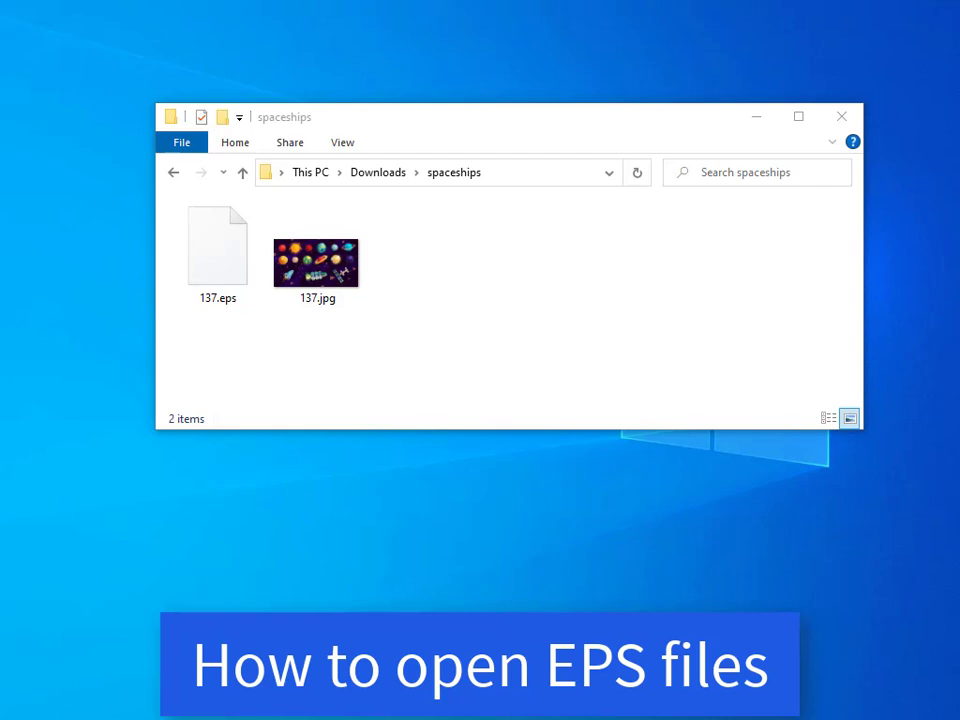
# Open 137.jpg in the photo viewer, inspect it at different zoom levels, and close it
pyautogui.doubleClick(322, 275)
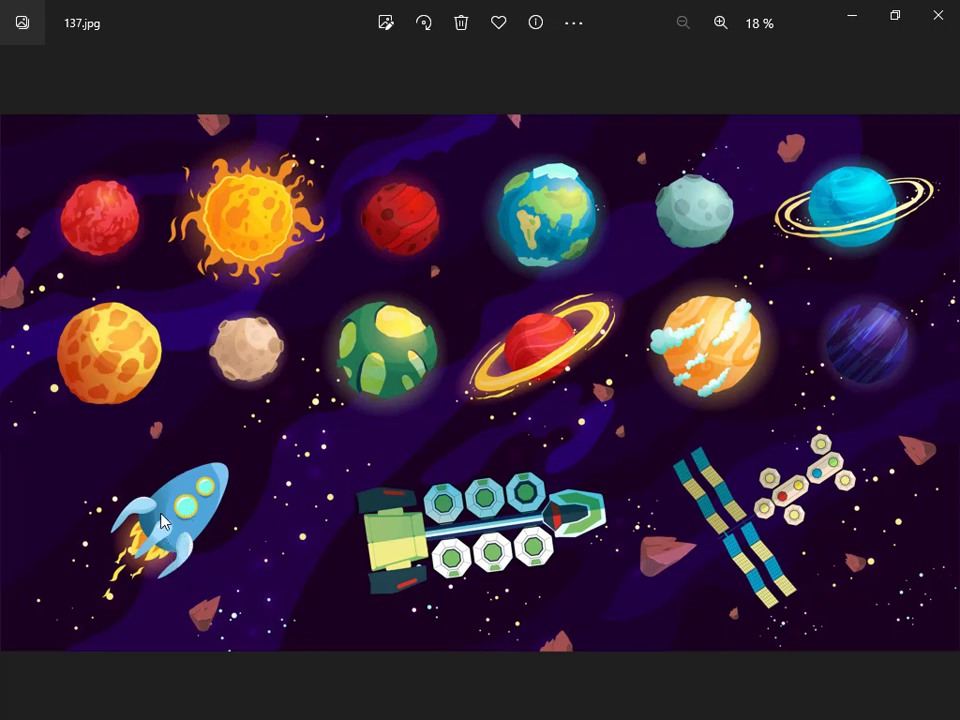
pyautogui.scroll(3, 178, 541)
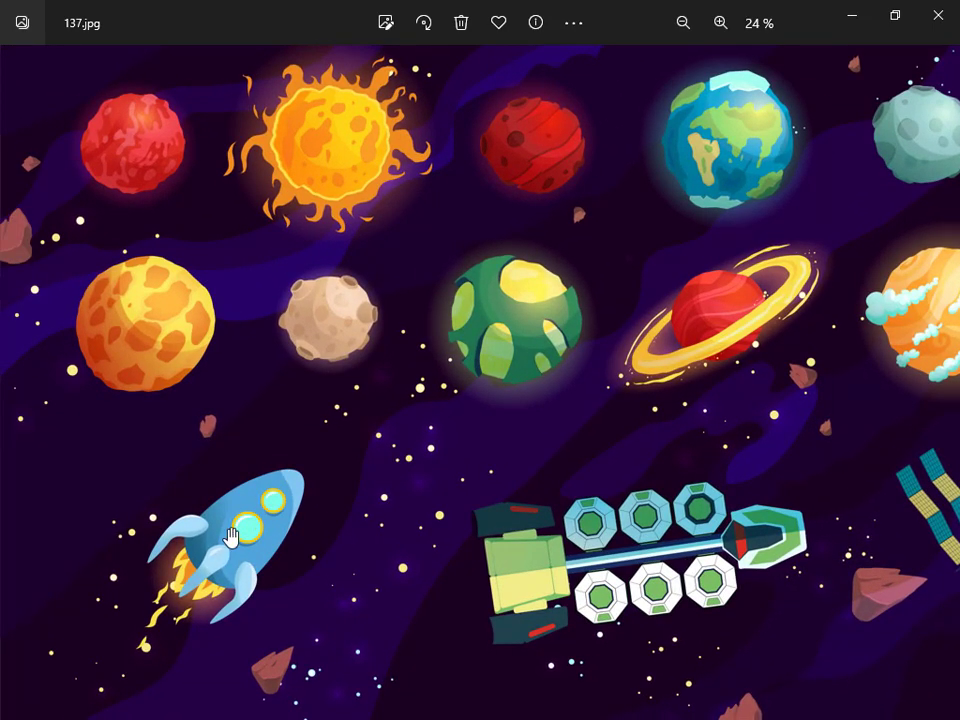
pyautogui.scroll(2, 254, 505)
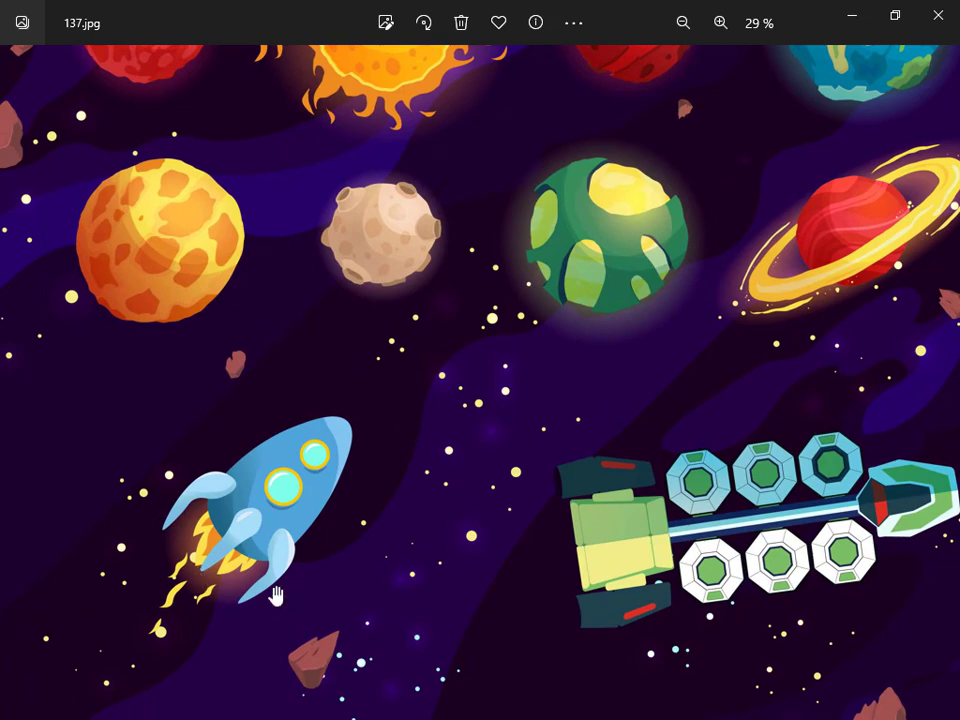
pyautogui.scroll(-2, 270, 580)
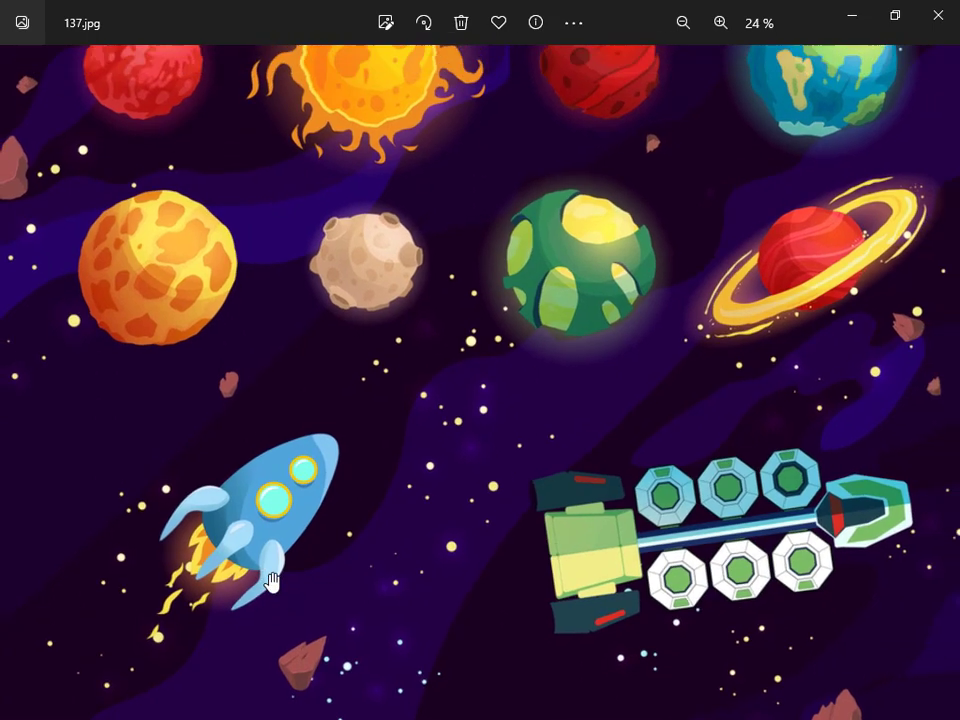
pyautogui.scroll(-1, 243, 570)
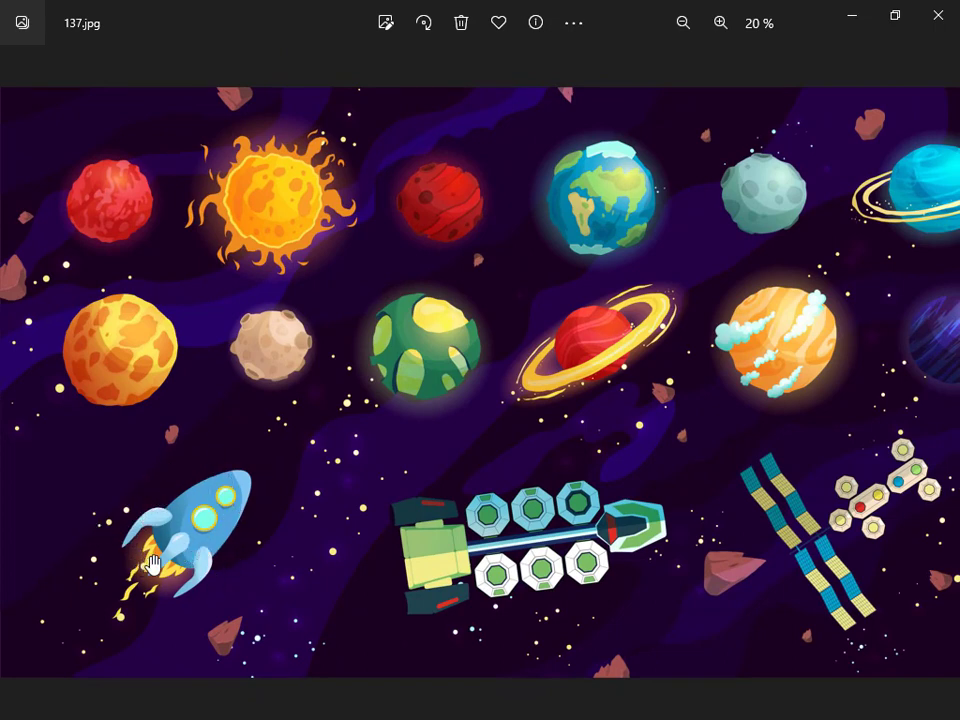
pyautogui.scroll(-1, 137, 565)
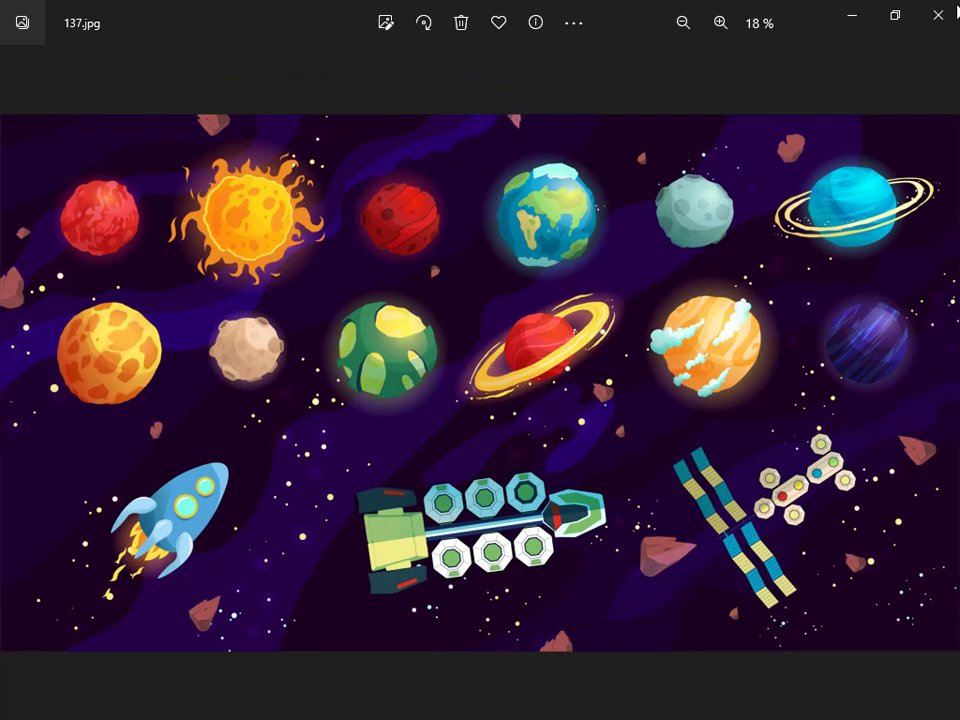
pyautogui.click(938, 15)
# Select the 137.eps file in the spaceships folder
pyautogui.click(245, 320)
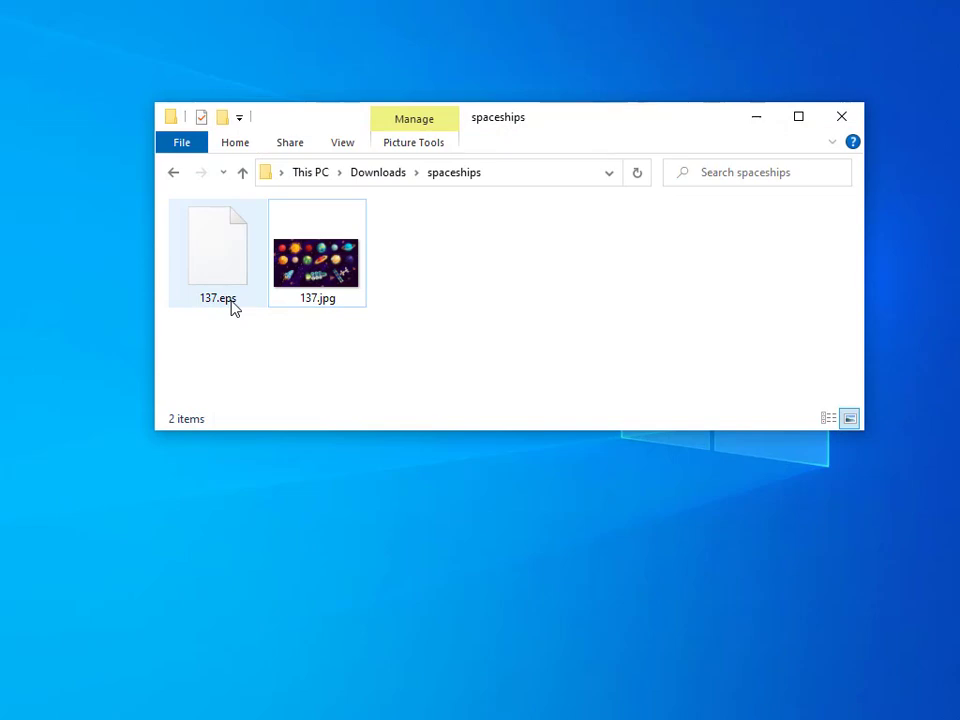
pyautogui.moveTo(233, 310)
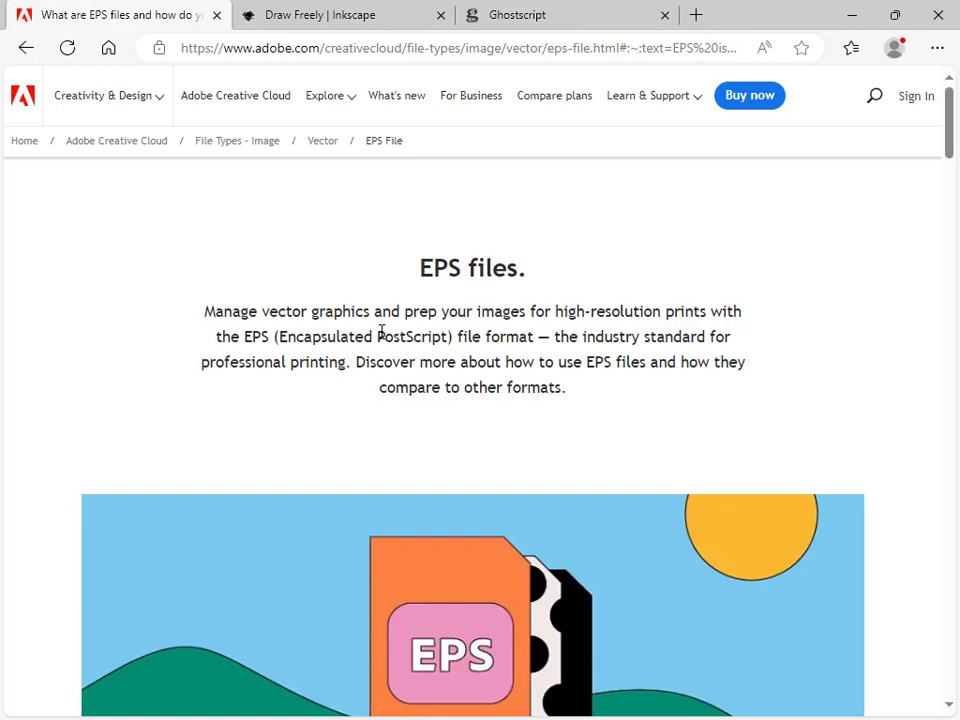
# Read the Adobe page section explaining what an EPS file is
pyautogui.moveTo(286, 313); pyautogui.dragTo(370, 313)
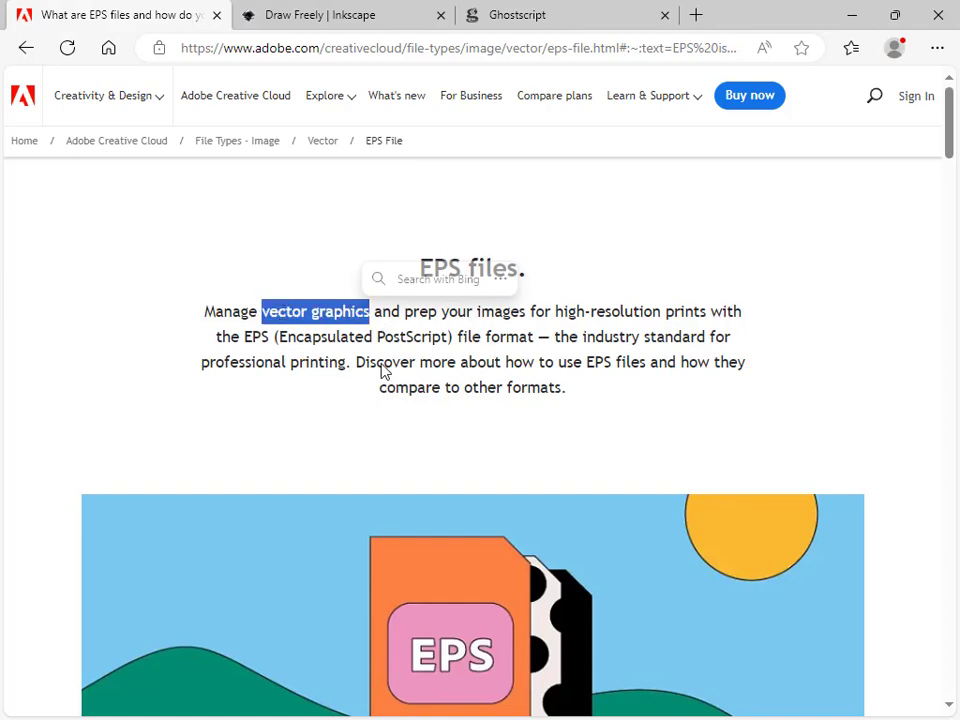
pyautogui.click(398, 380)
pyautogui.scroll(-8, 398, 380)
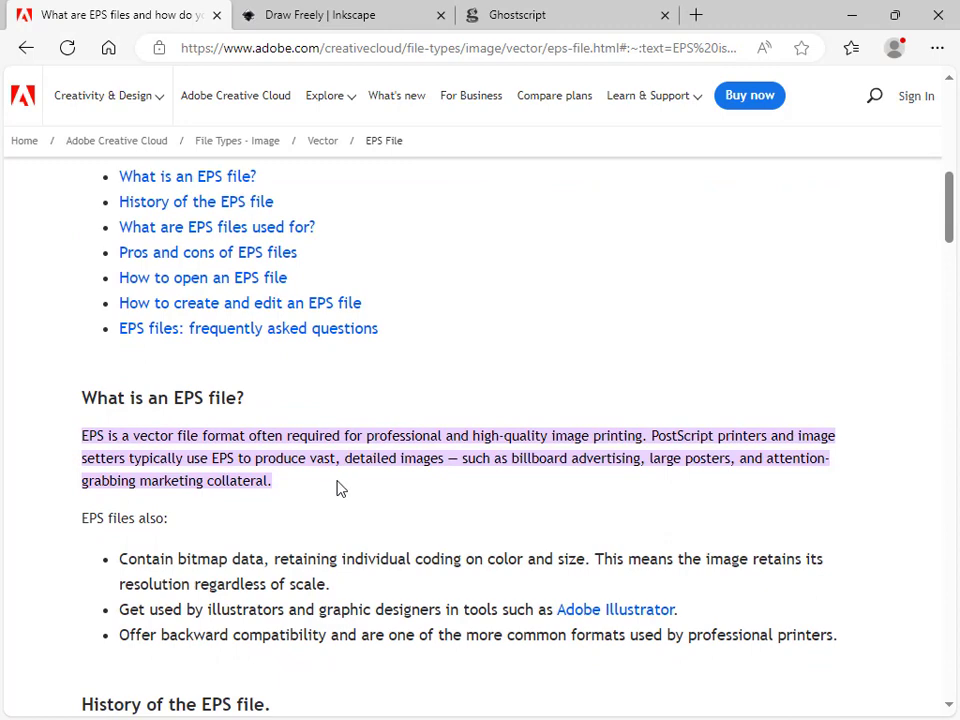
pyautogui.scroll(-2, 336, 488)
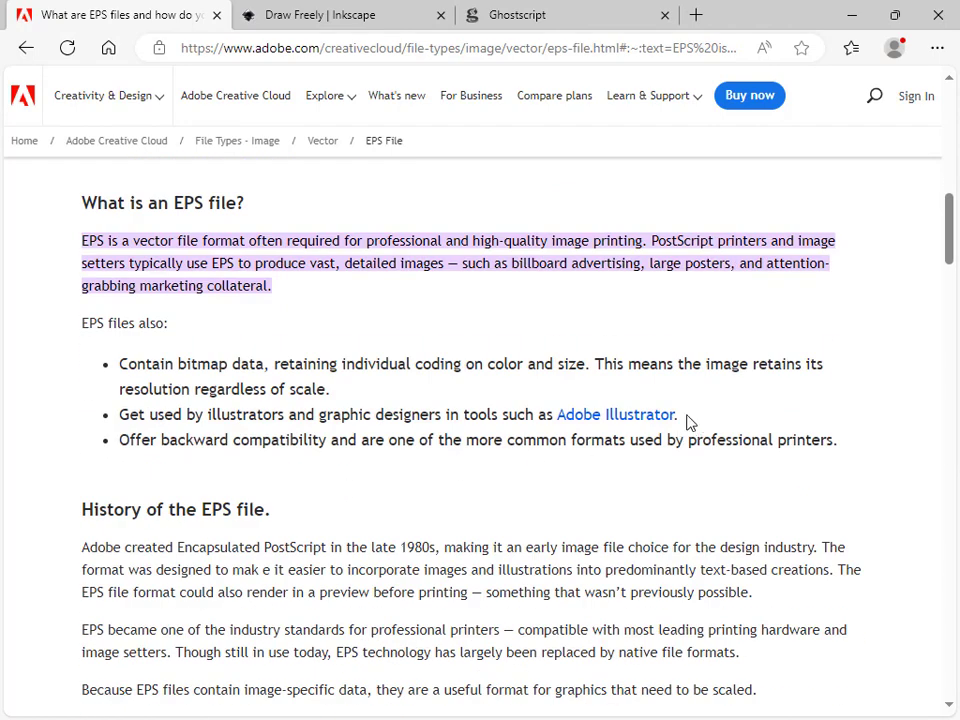
pyautogui.moveTo(688, 418); pyautogui.dragTo(561, 416)
pyautogui.click(724, 419)
pyautogui.scroll(3, 714, 423)
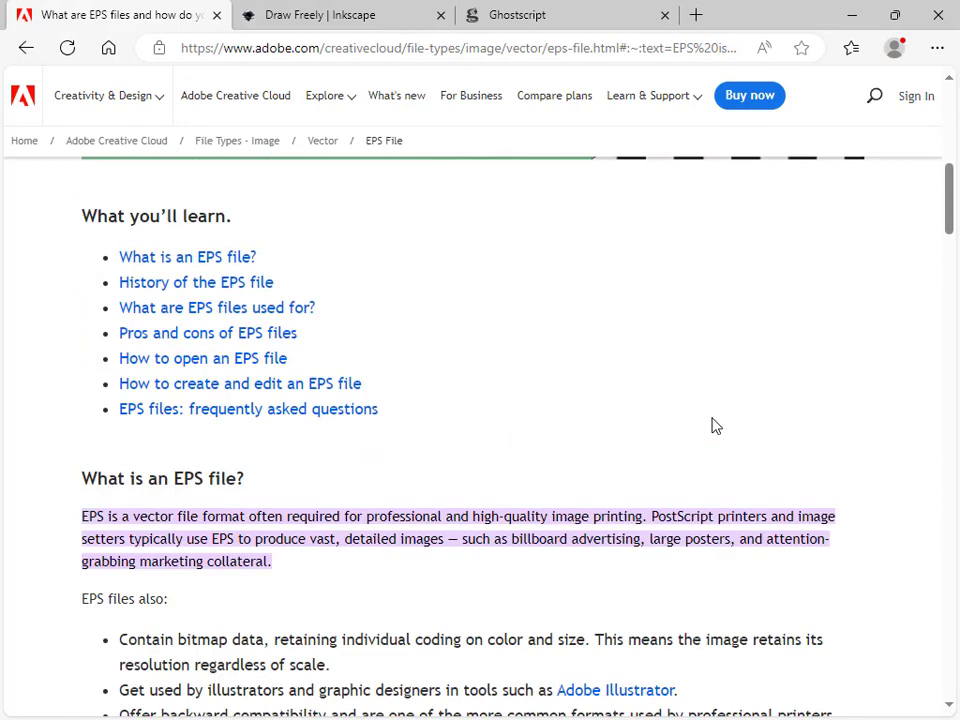
# Reopen 137.jpg from the spaceships folder and close the viewer again
pyautogui.click(848, 16)
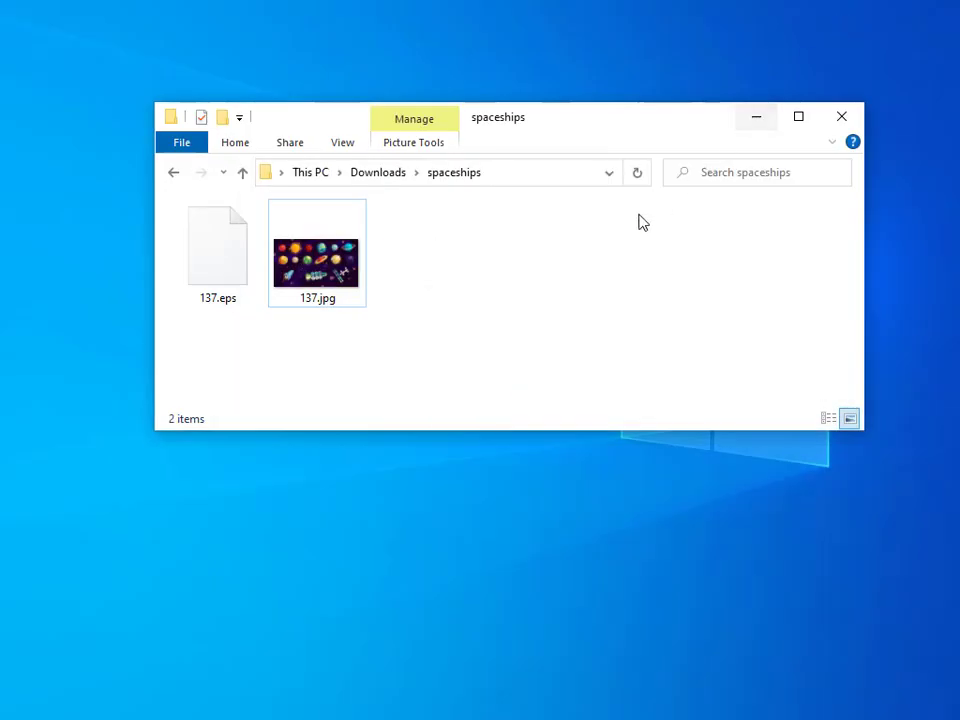
pyautogui.click(326, 283)
pyautogui.click(436, 451)
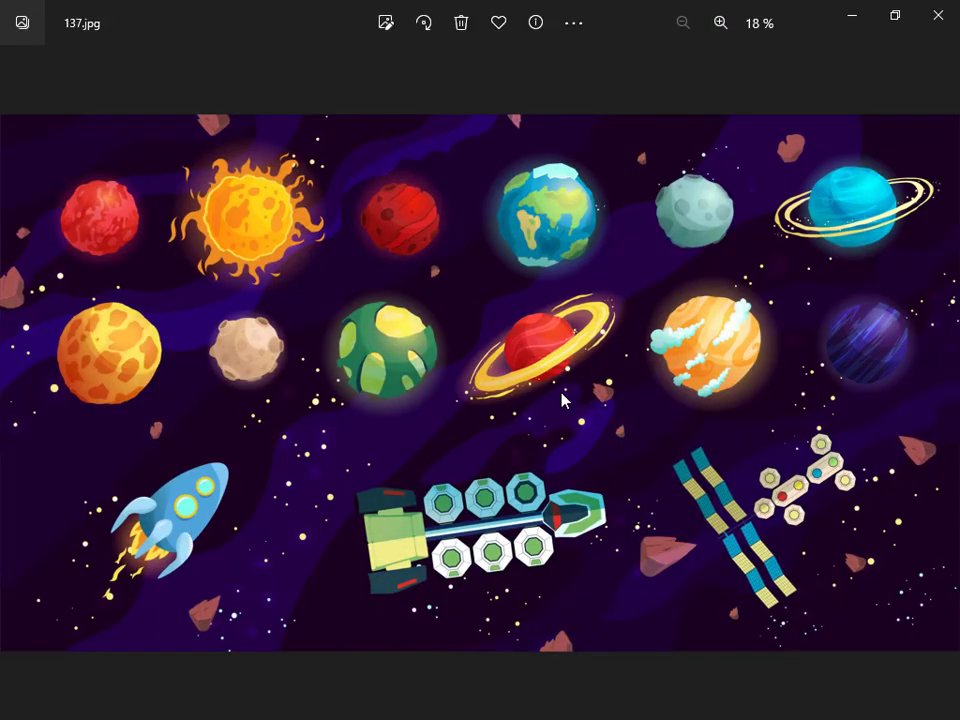
pyautogui.click(937, 22)
pyautogui.click(636, 345)
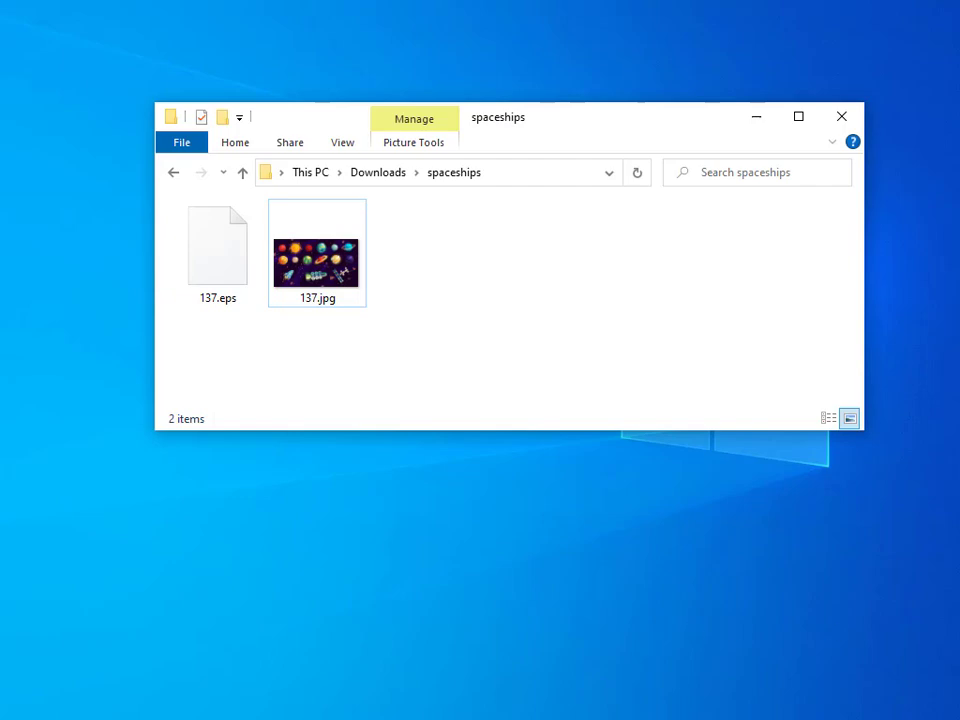
# Switch to the Inkscape website tab and open the current stable version download page
pyautogui.hotkey('alt', 'Tab')
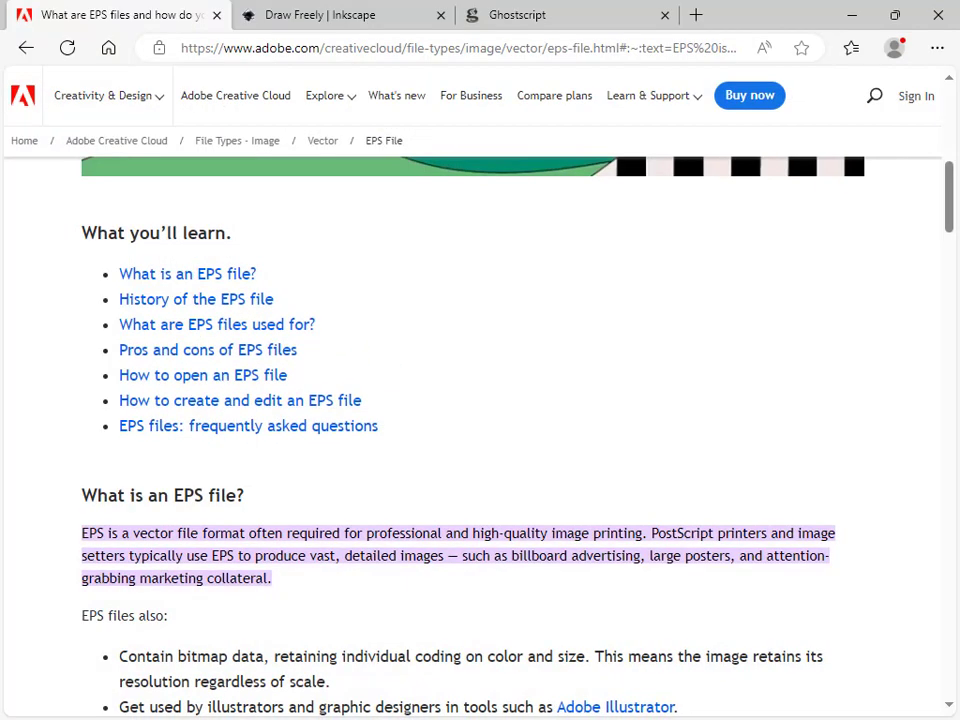
pyautogui.click(354, 31)
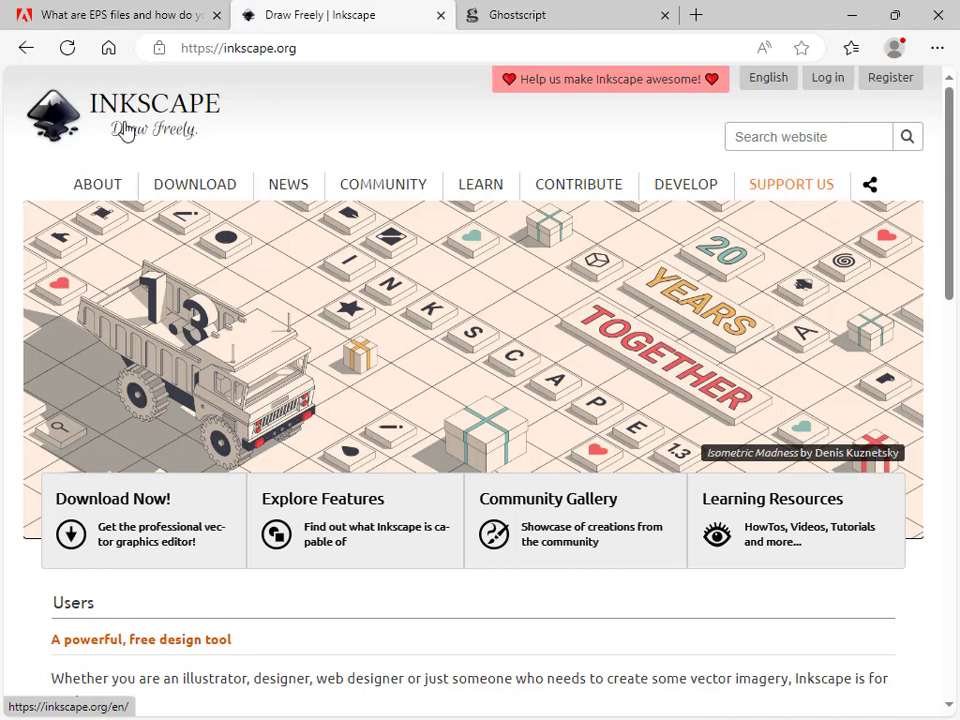
pyautogui.moveTo(356, 182)
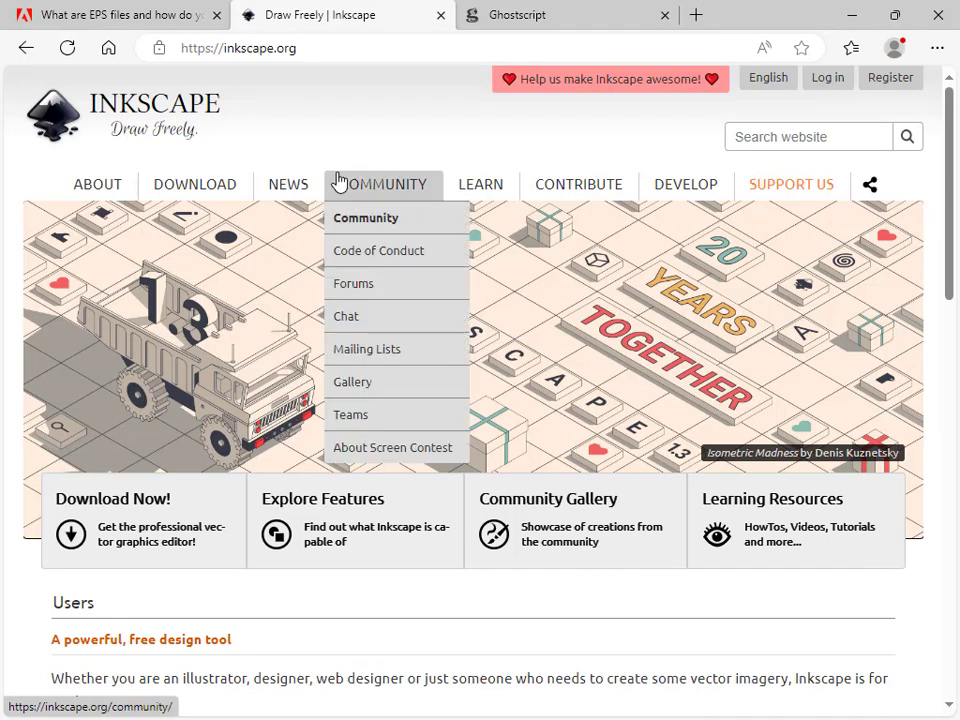
pyautogui.moveTo(289, 231)
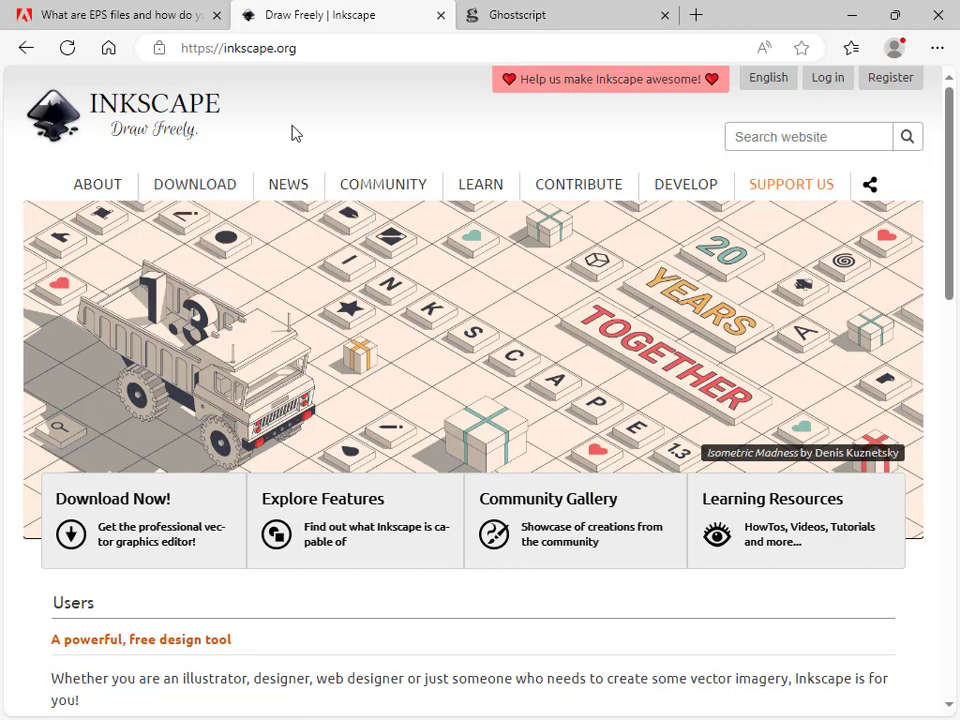
pyautogui.moveTo(187, 190)
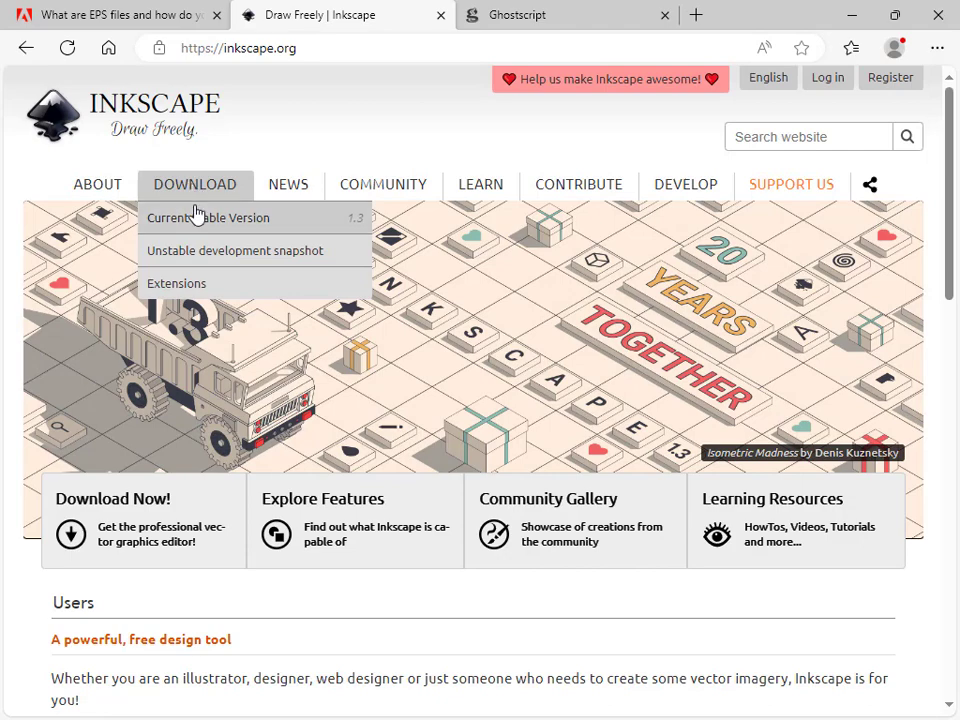
pyautogui.click(197, 221)
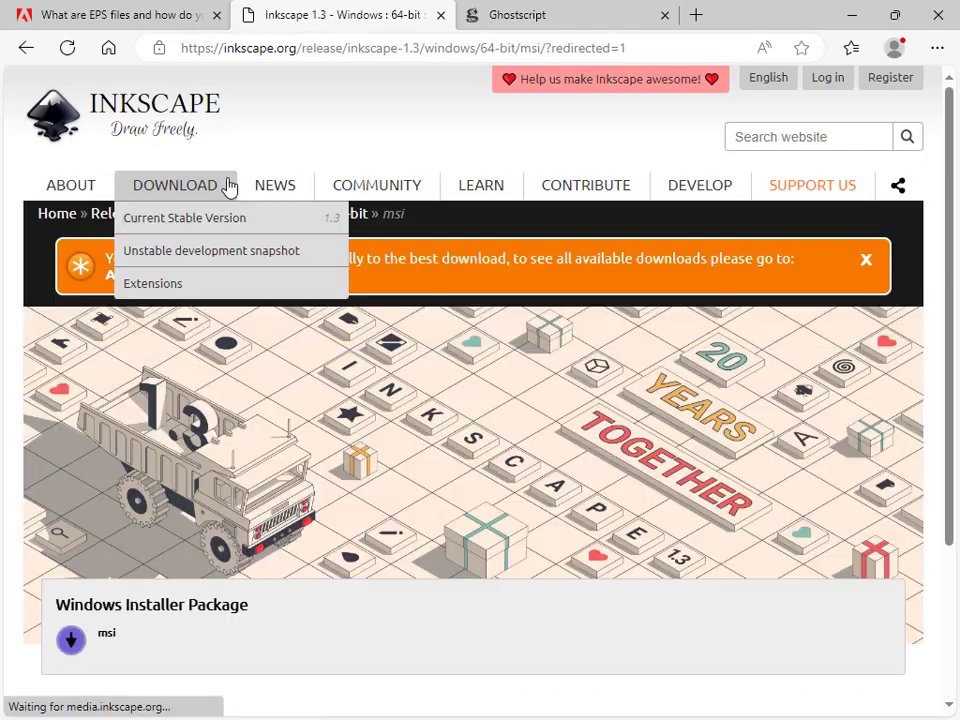
pyautogui.scroll(-3, 365, 297)
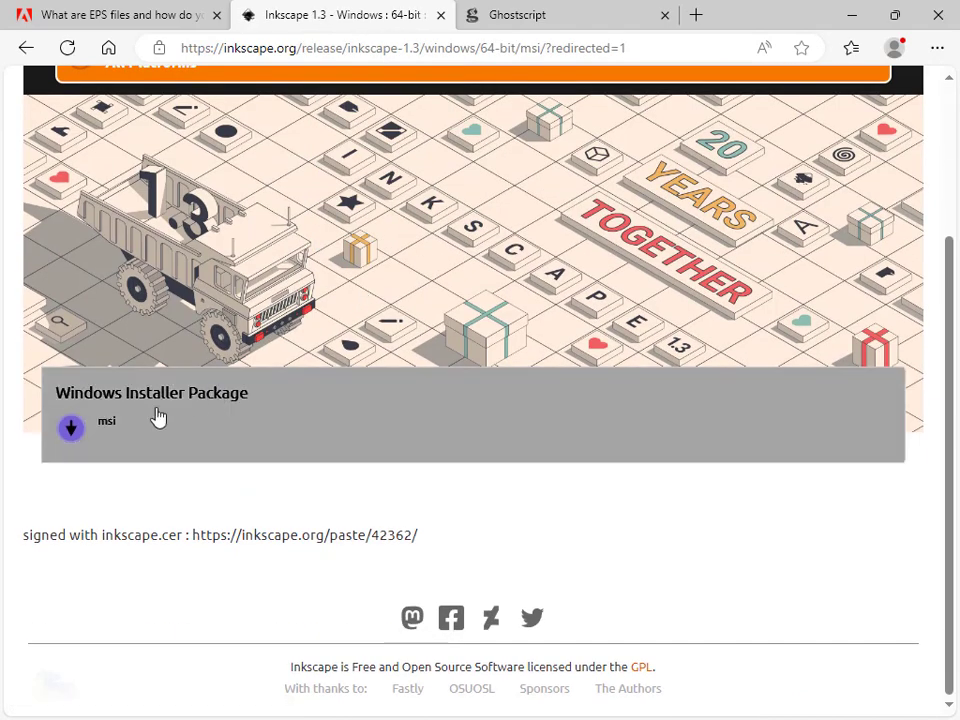
pyautogui.scroll(3, 275, 457)
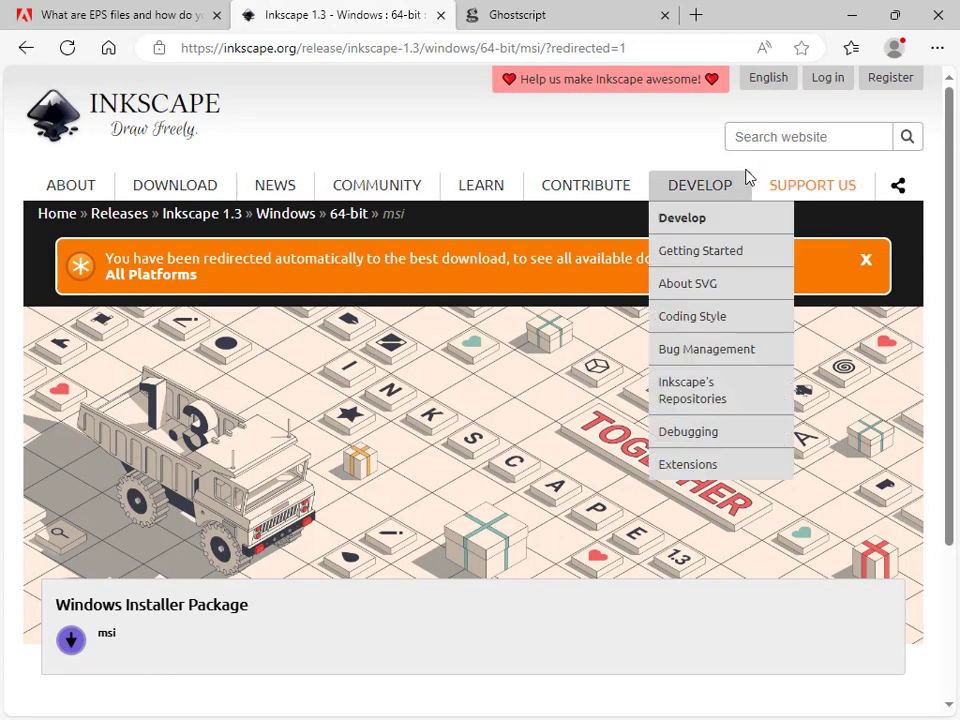
# On the Ghostscript site, open the releases page and follow the Ghostscript interpreter link to its downloads page
pyautogui.click(534, 28)
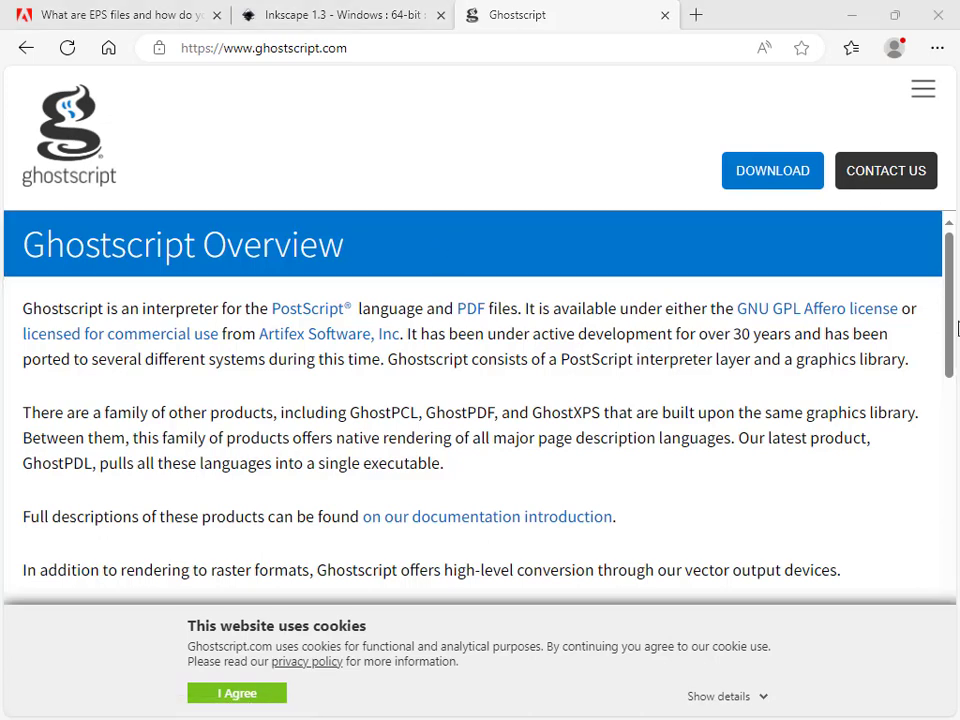
pyautogui.click(573, 306)
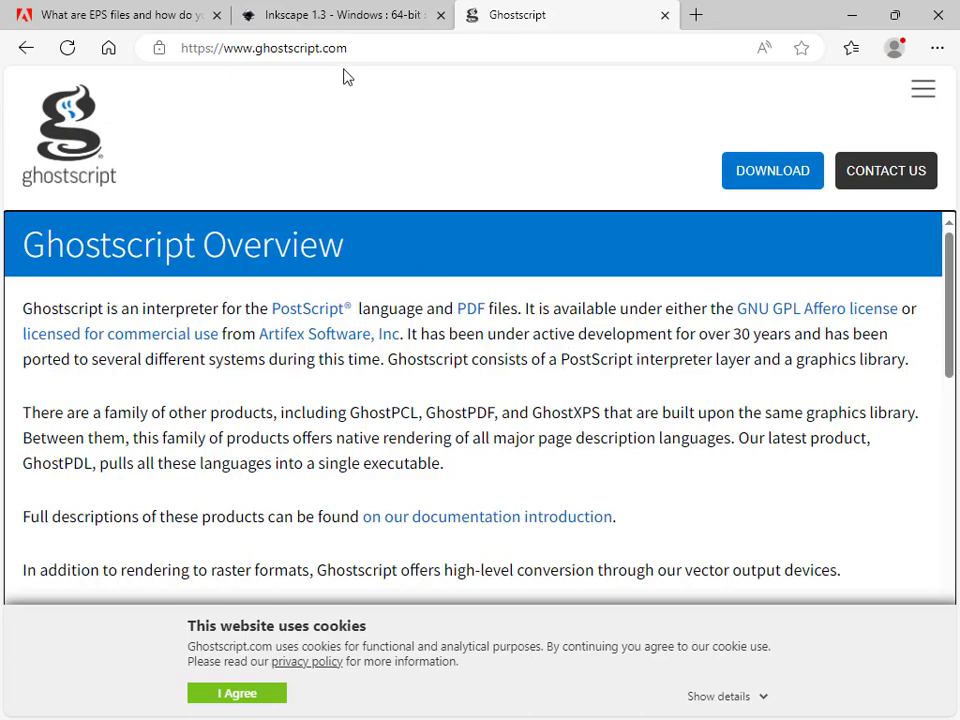
pyautogui.click(332, 15)
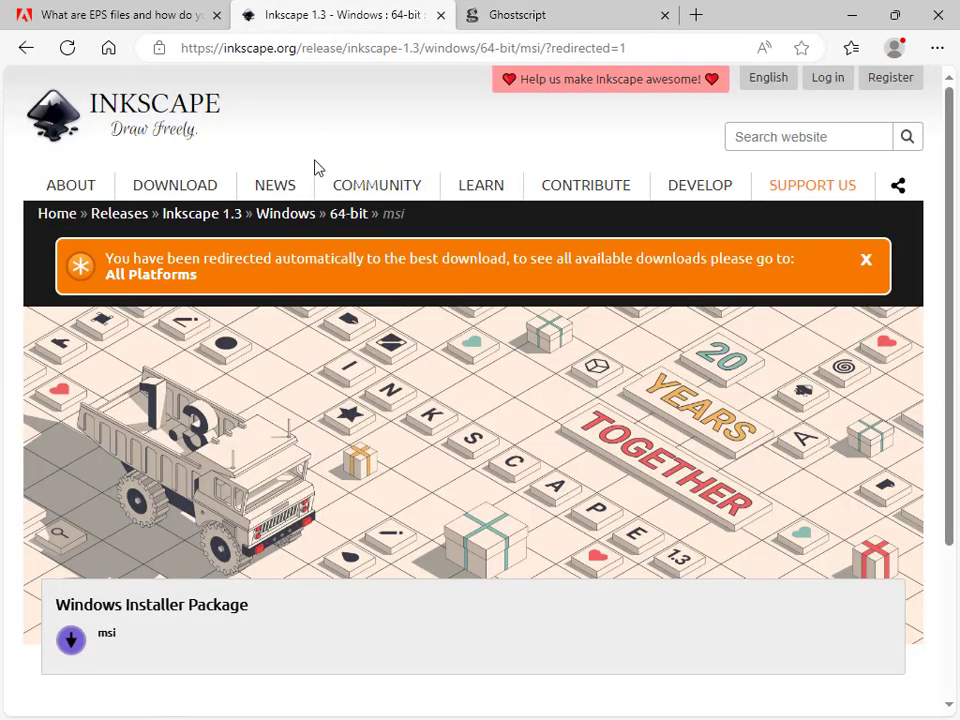
pyautogui.click(510, 17)
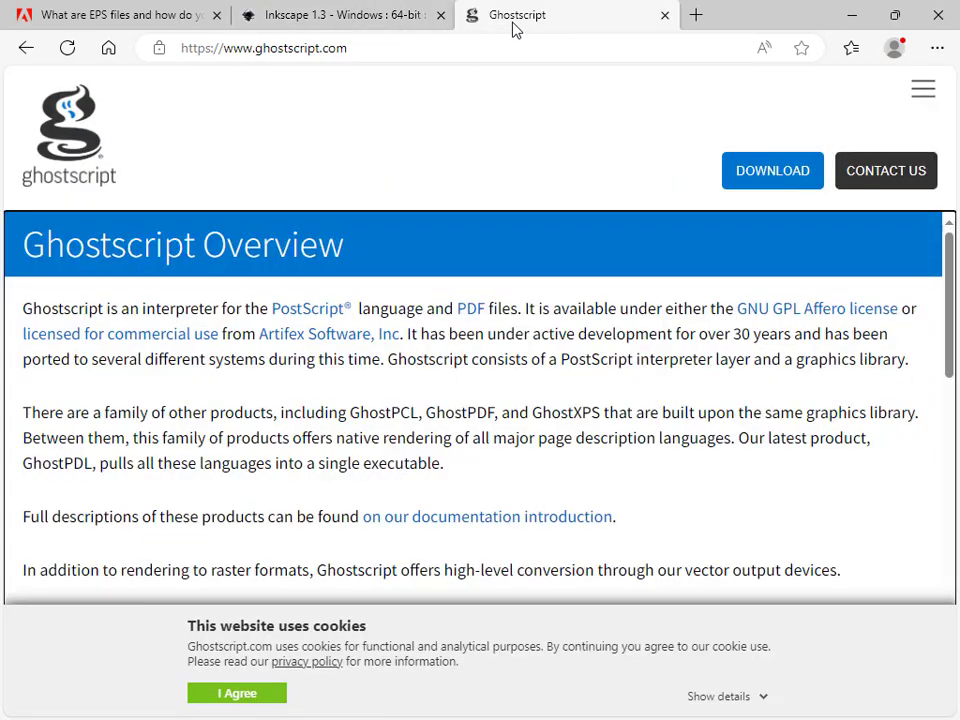
pyautogui.click(770, 188)
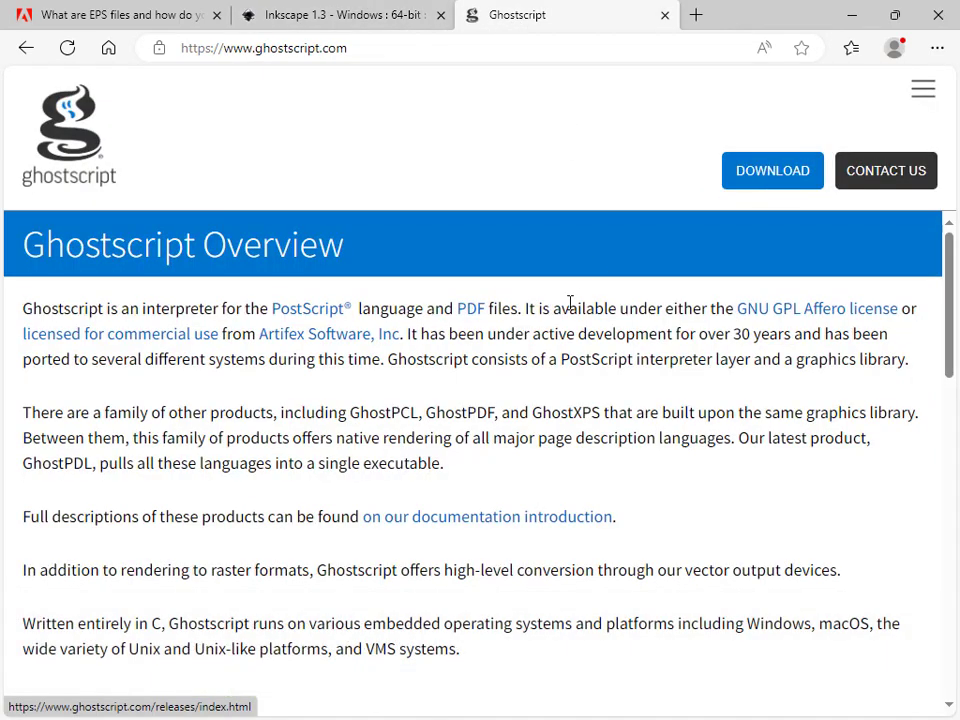
pyautogui.scroll(-3, 520, 413)
pyautogui.scroll(-4, 520, 413)
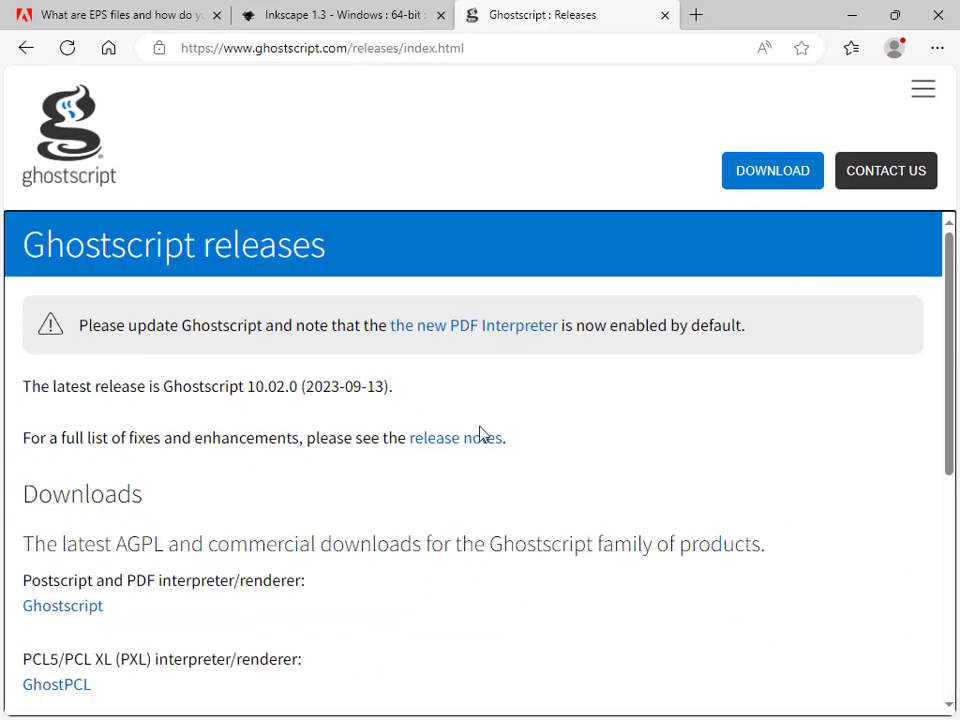
pyautogui.scroll(-2, 366, 485)
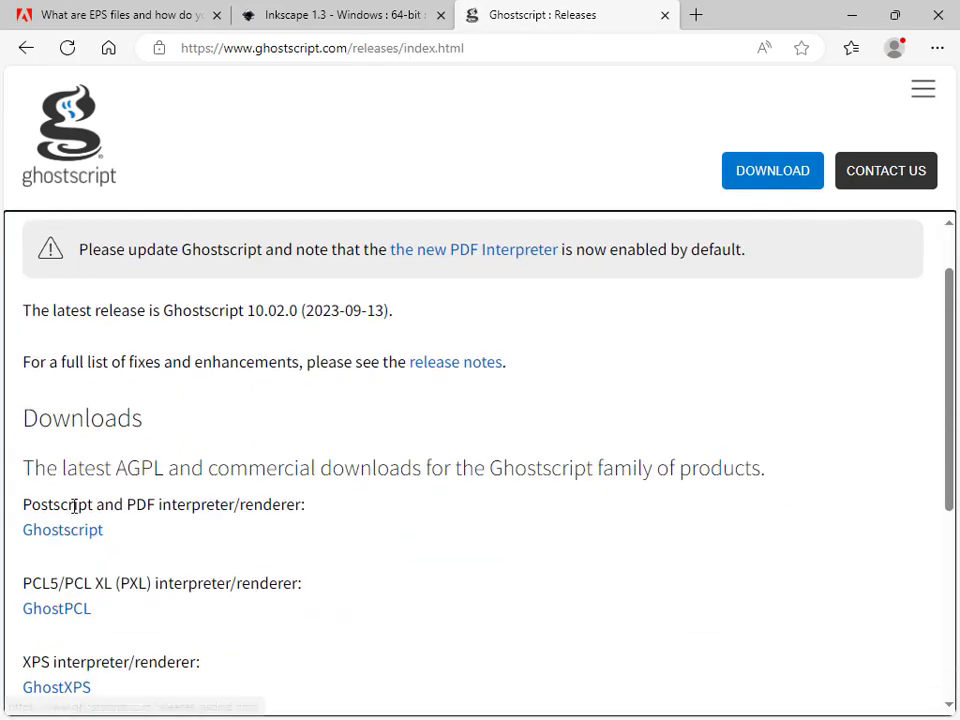
pyautogui.moveTo(21, 505); pyautogui.dragTo(268, 505)
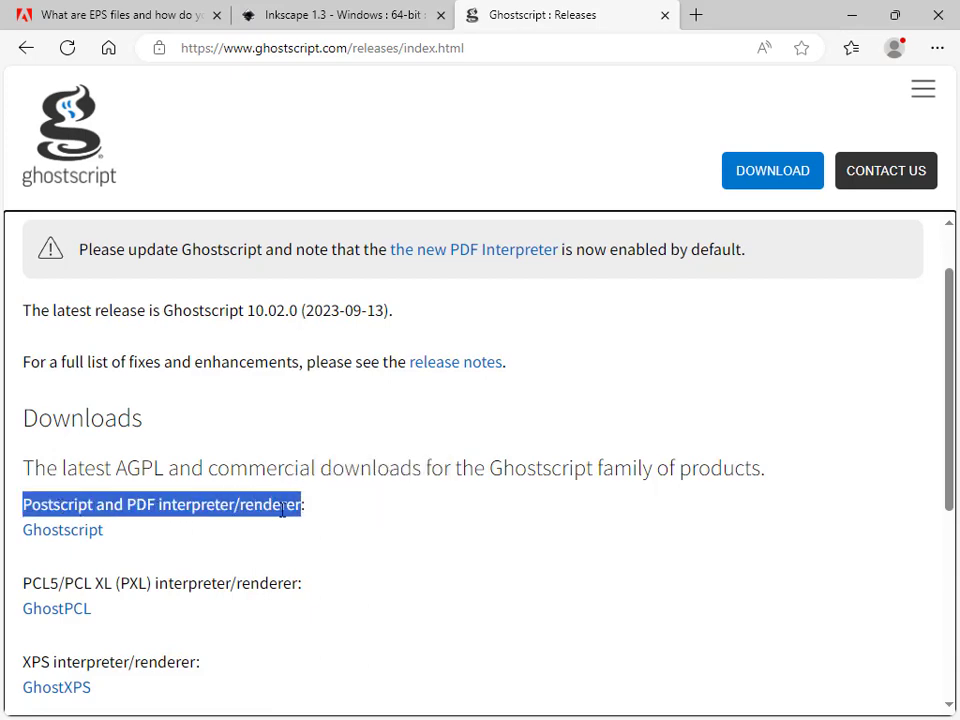
pyautogui.click(52, 535)
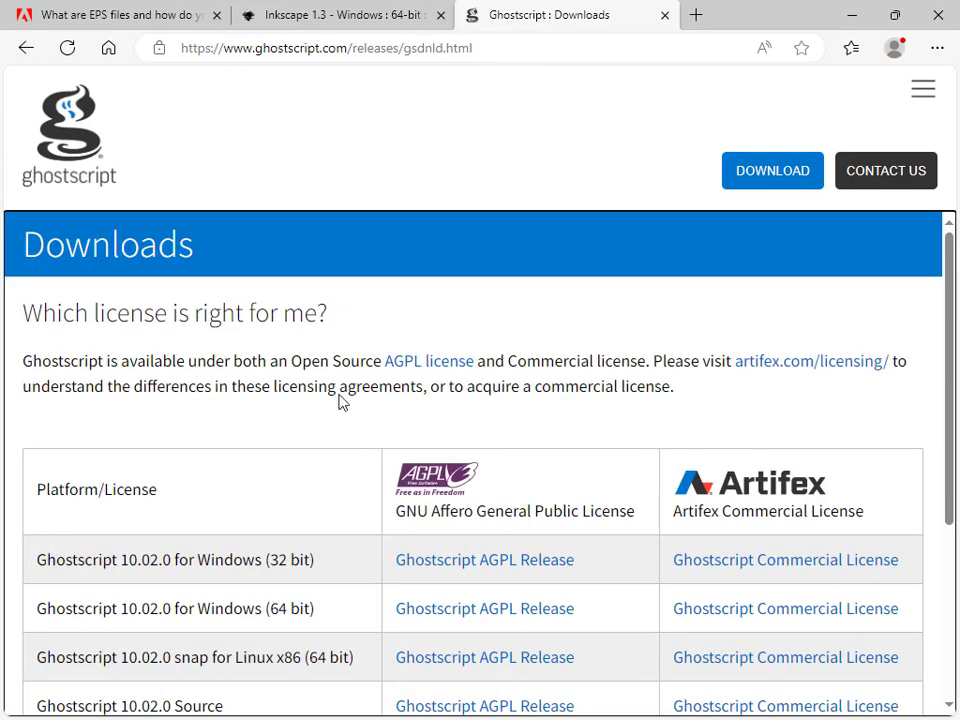
# Review the Ghostscript 10.02.0 for Windows (64 bit) release row, then return to the Inkscape download tab
pyautogui.scroll(-1, 362, 386)
pyautogui.scroll(-1, 363, 394)
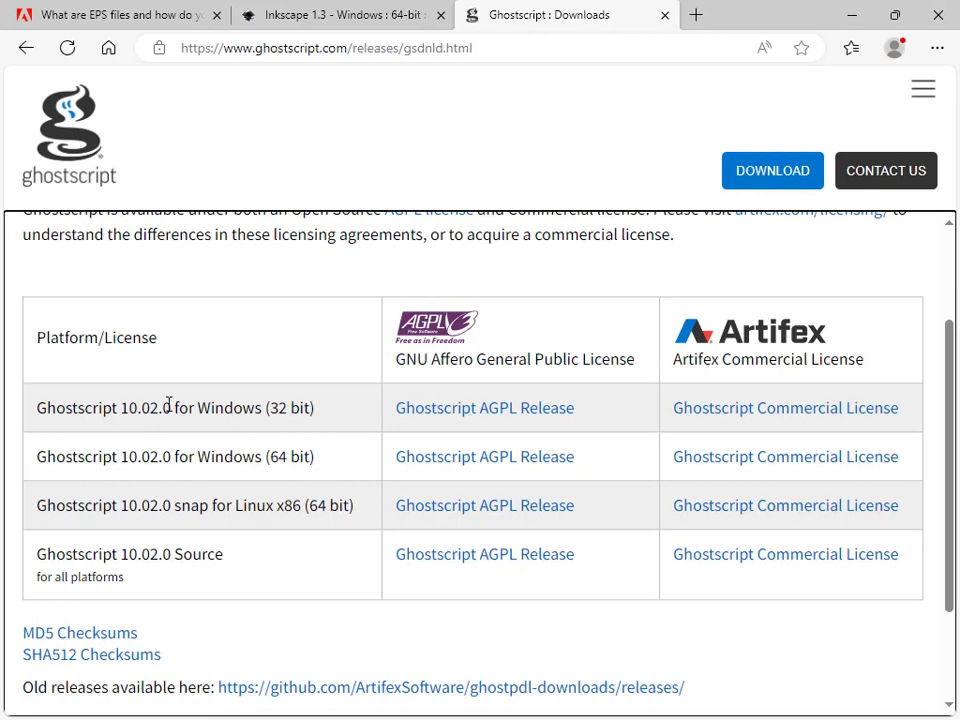
pyautogui.moveTo(242, 455); pyautogui.dragTo(326, 466)
pyautogui.click(597, 463)
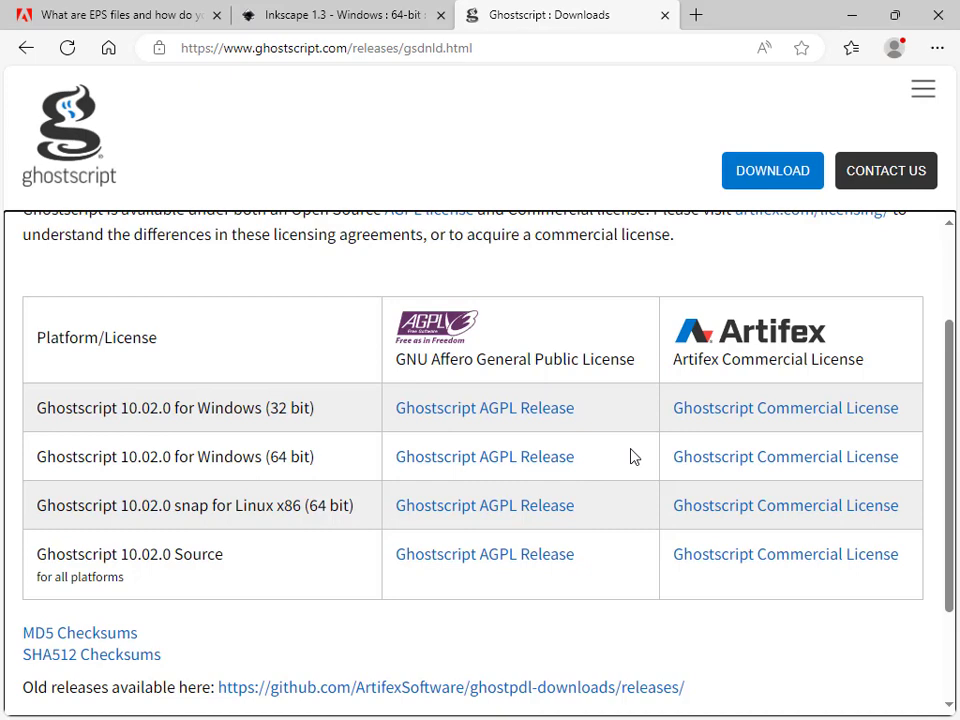
pyautogui.scroll(1, 611, 330)
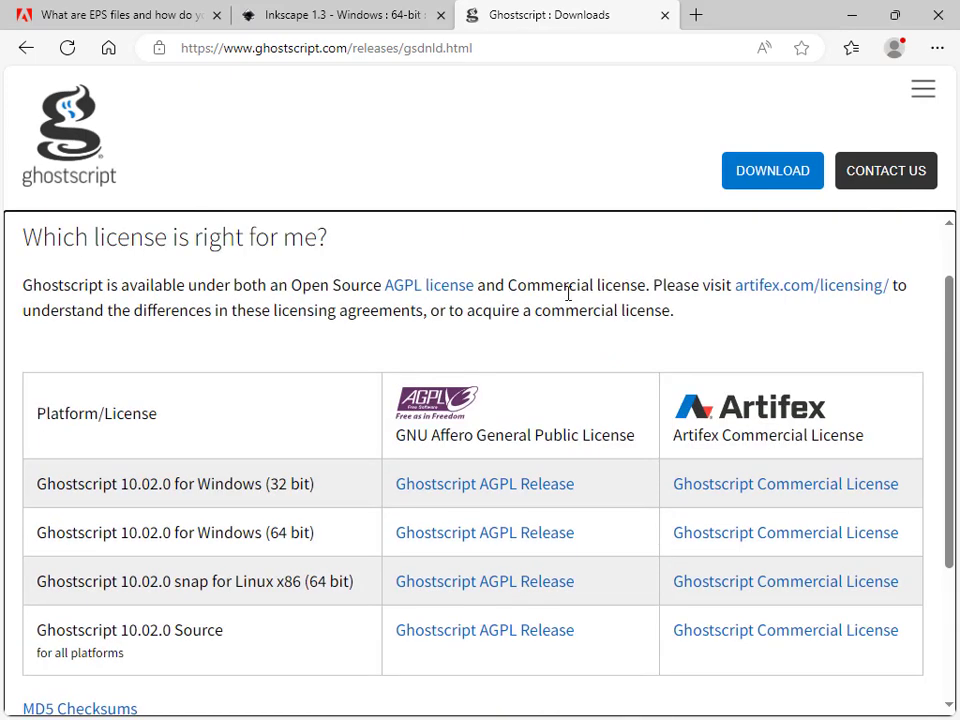
pyautogui.click(332, 20)
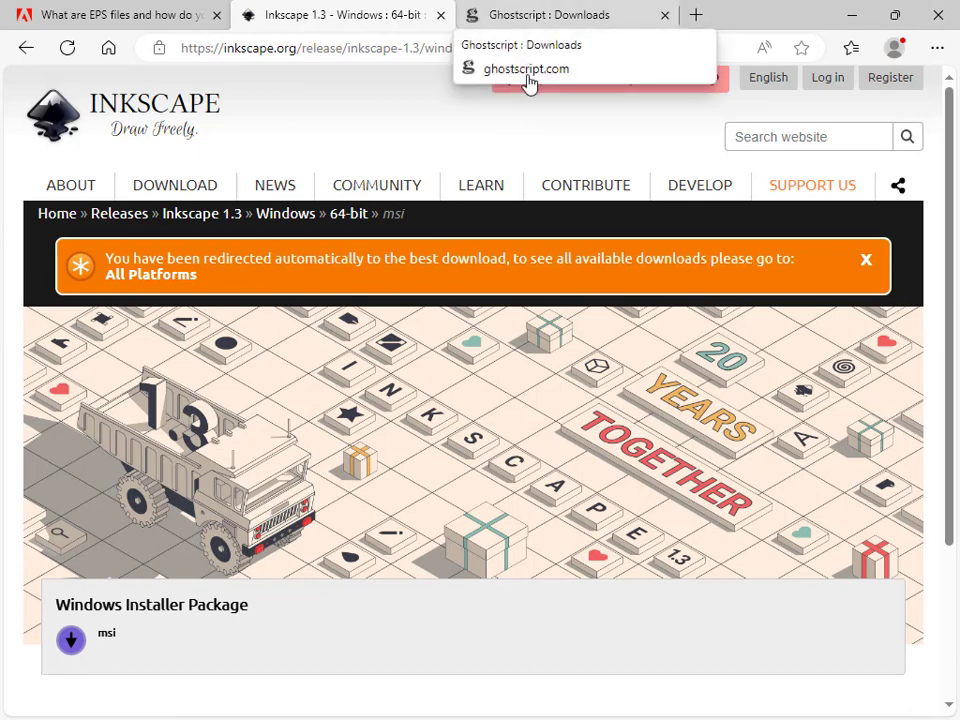
pyautogui.moveTo(700, 185)
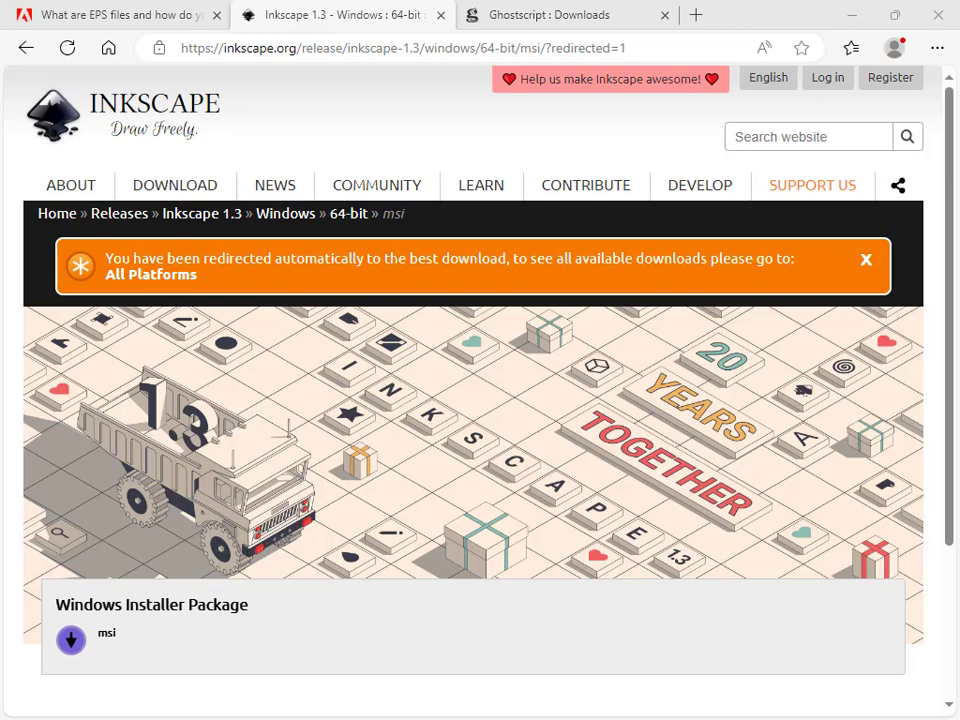
# Open System Properties with sysdm.cpl and open the user Path variable for editing from Environment Variables
pyautogui.press('super+r')
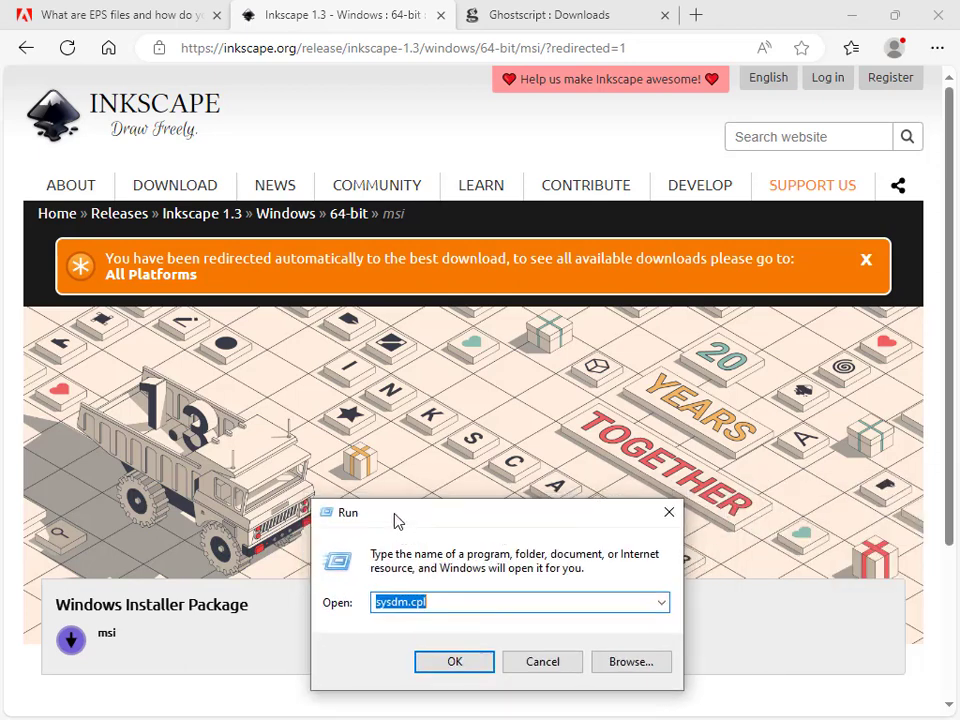
pyautogui.moveTo(396, 520); pyautogui.dragTo(392, 466)
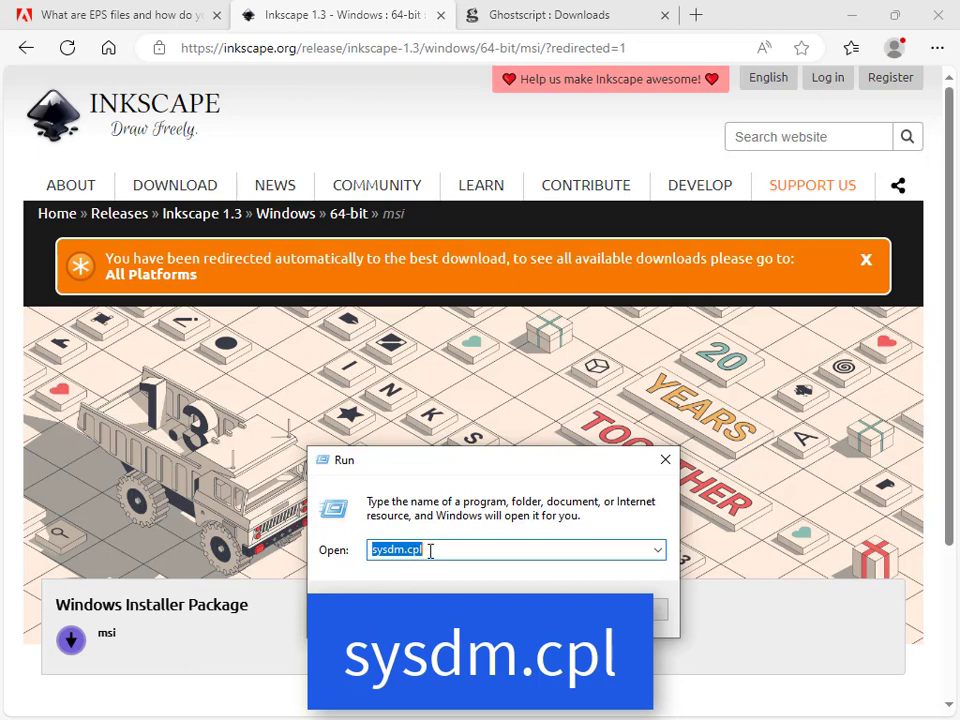
pyautogui.click(420, 556)
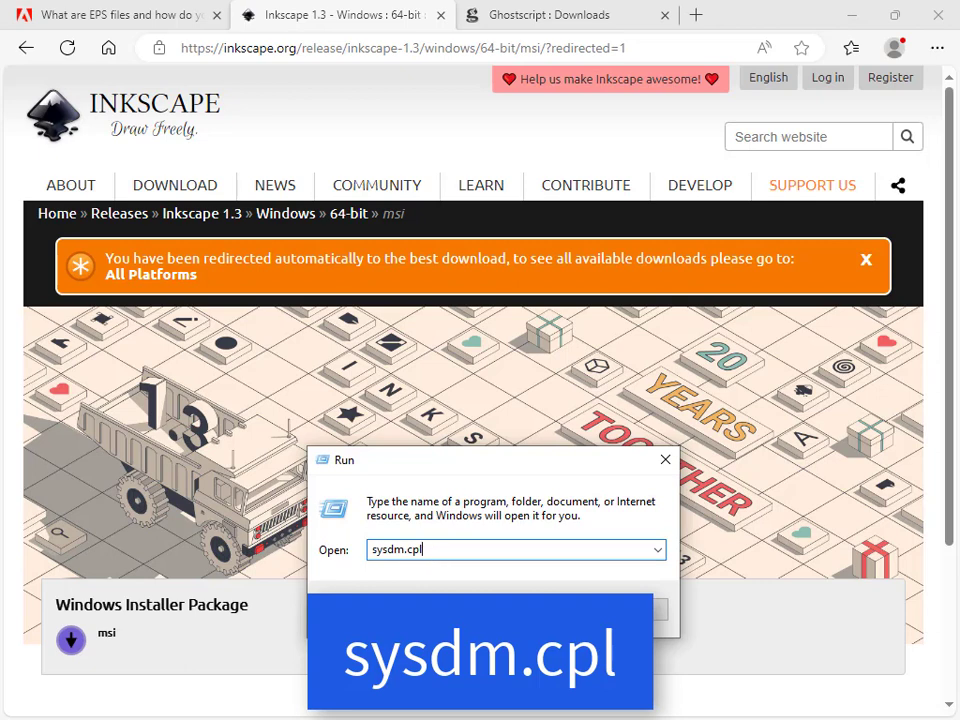
pyautogui.press('Return')
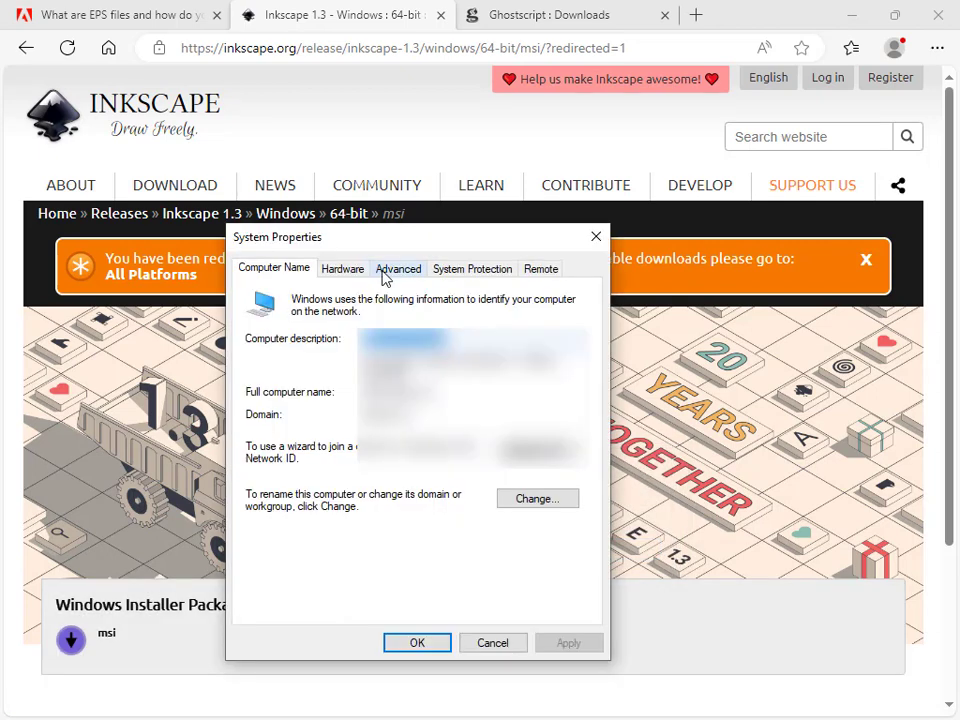
pyautogui.click(387, 270)
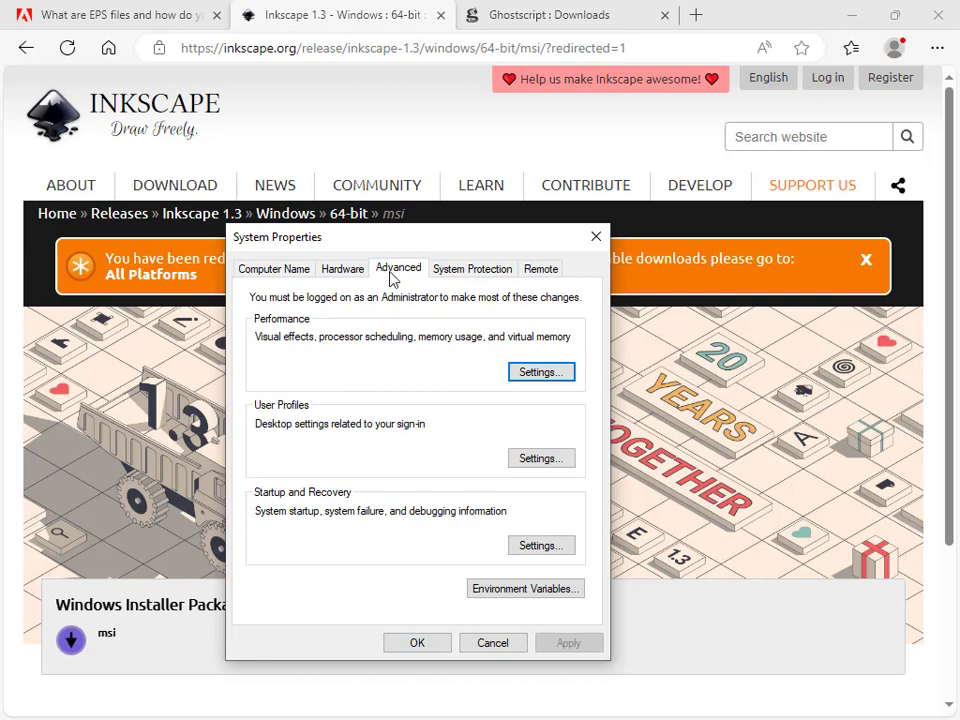
pyautogui.click(528, 589)
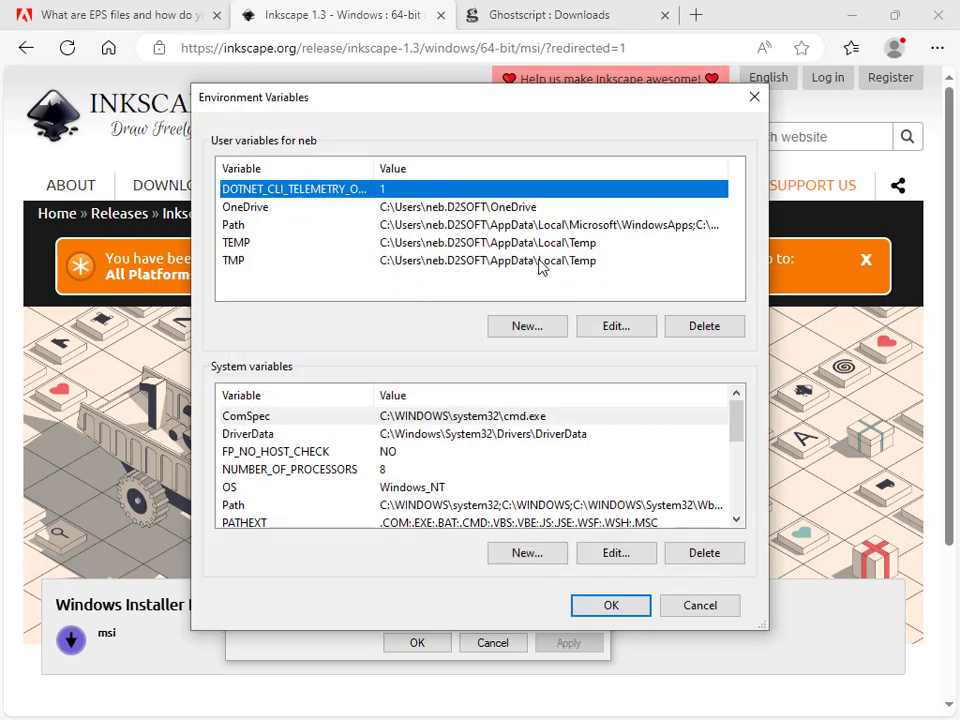
pyautogui.click(518, 226)
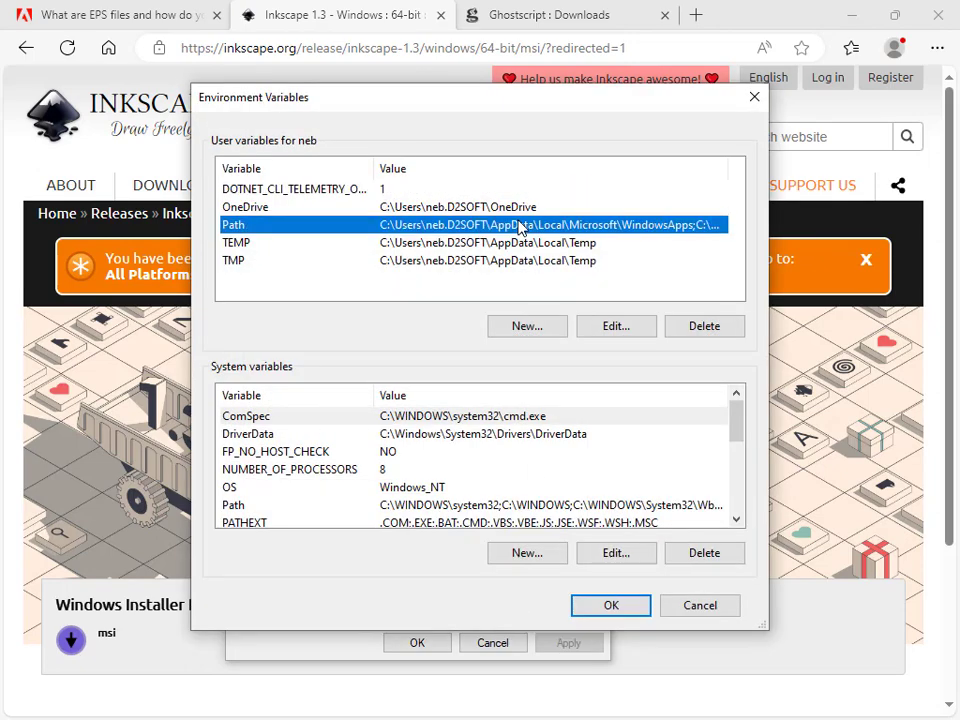
pyautogui.click(620, 327)
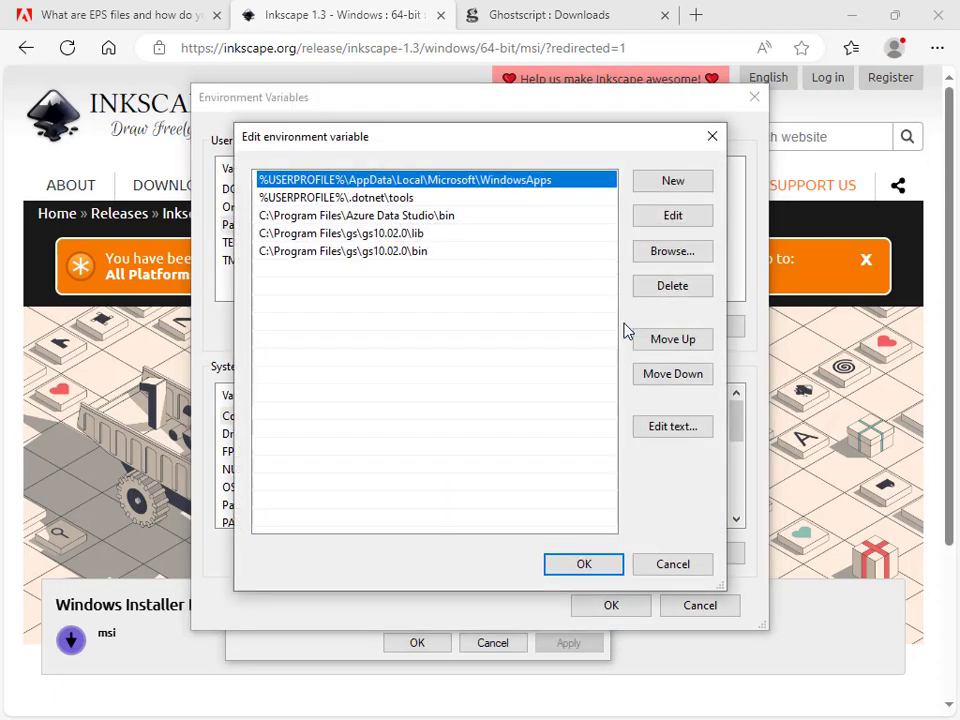
# Inspect the C:\Program Files\gs\gs10.02.0\lib and \bin entries in the user Path variable
pyautogui.click(436, 234)
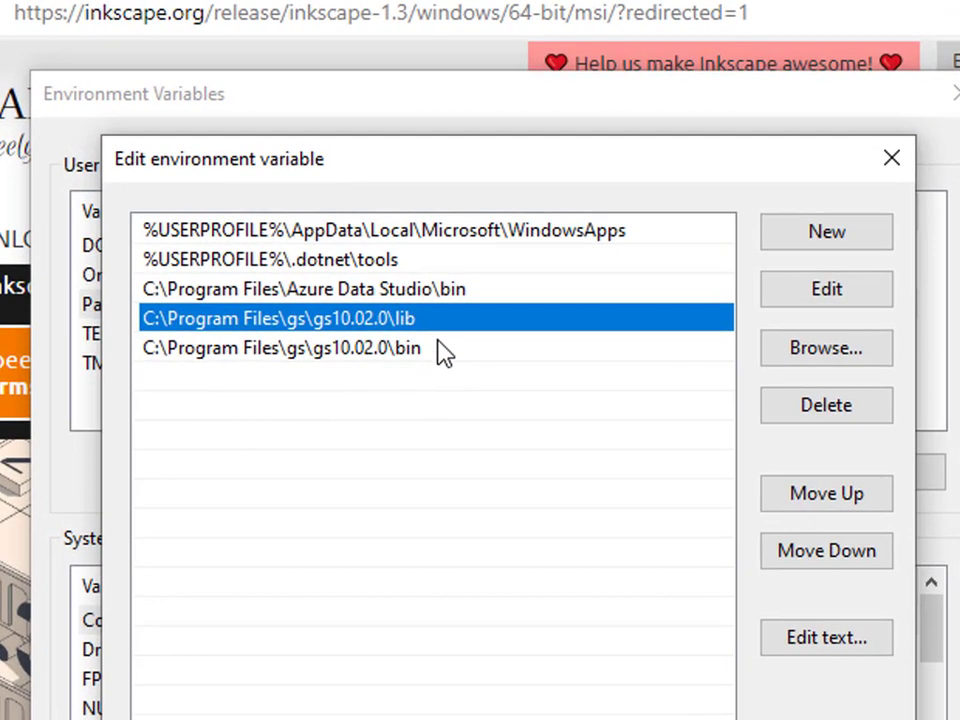
pyautogui.click(444, 350)
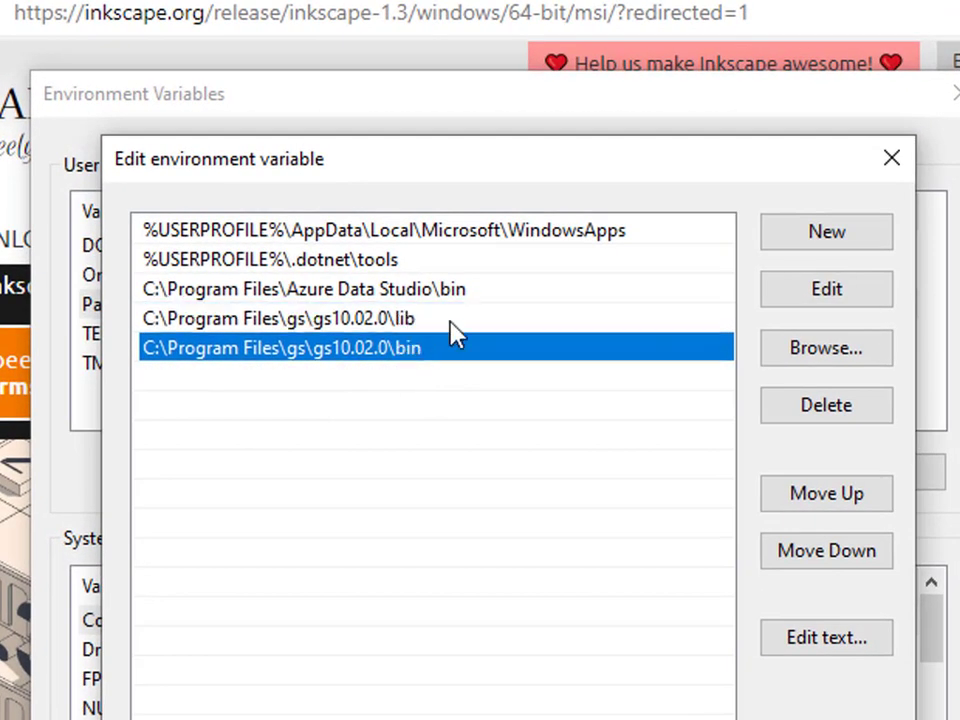
pyautogui.click(448, 320)
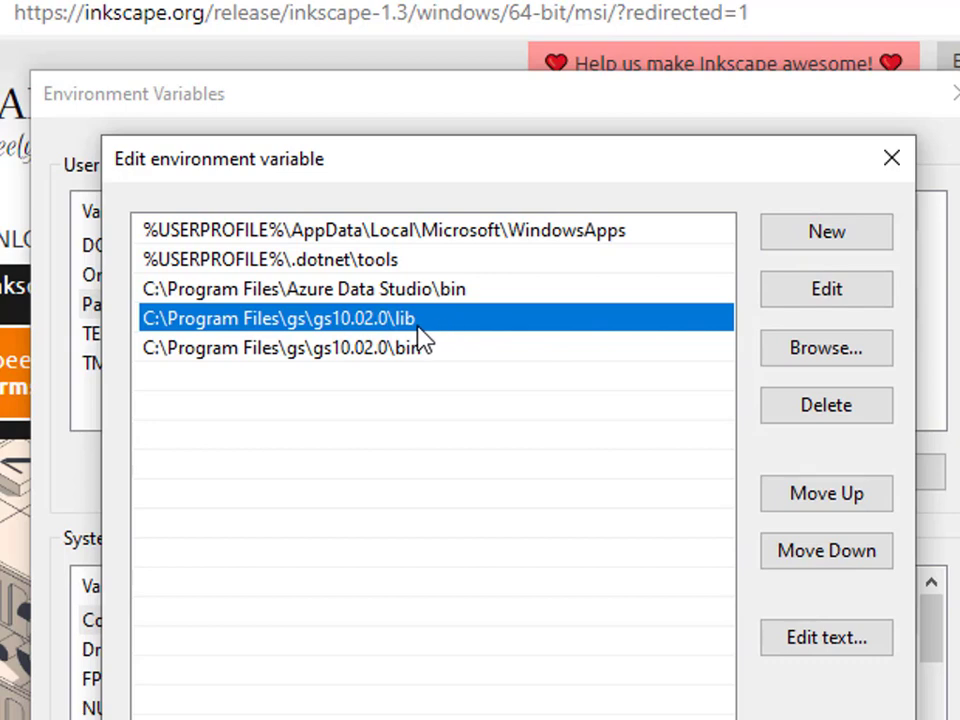
pyautogui.click(805, 295)
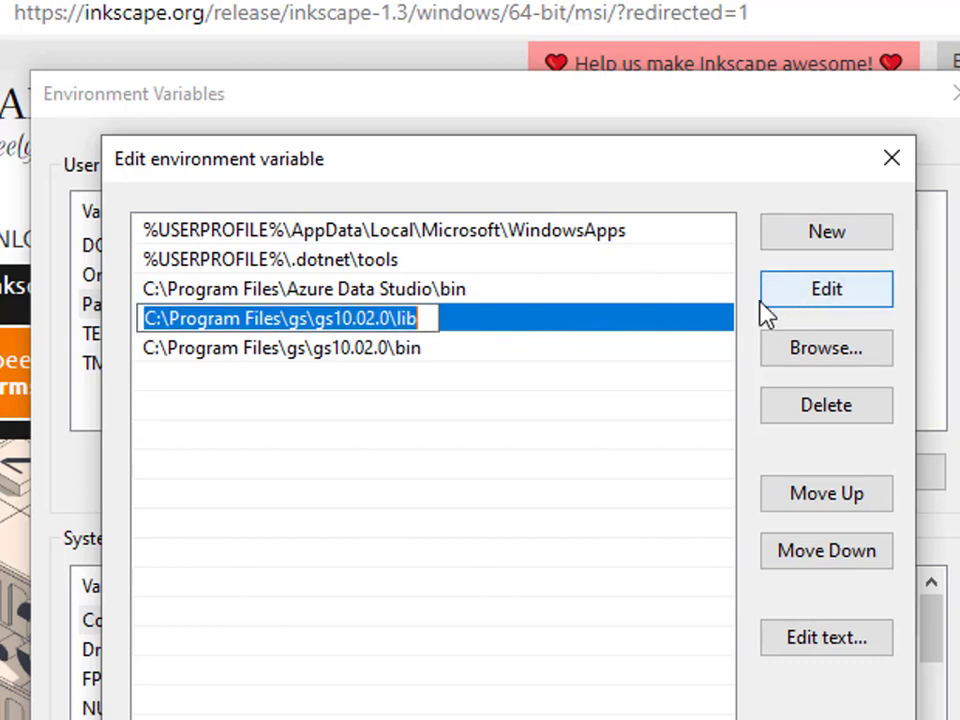
pyautogui.click(393, 318)
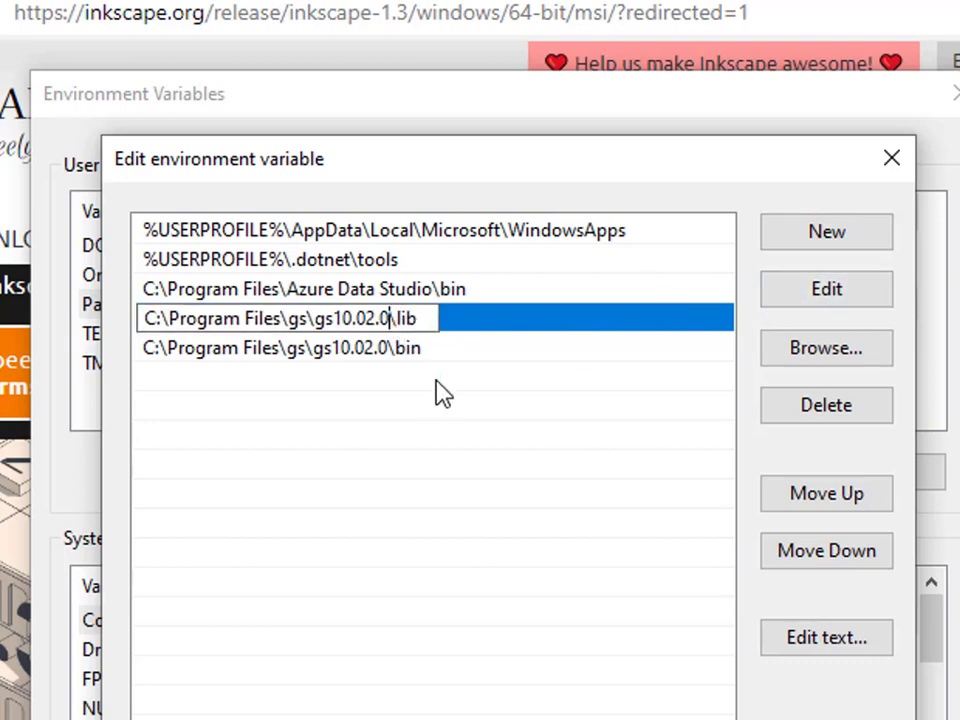
pyautogui.hotkey('shift', 'Home')
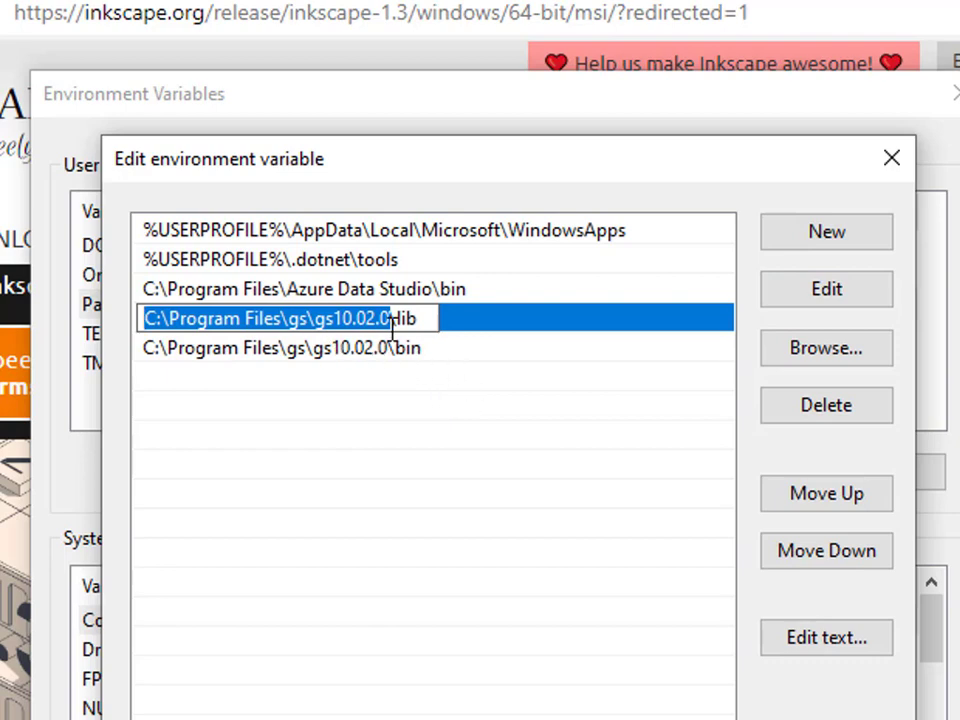
pyautogui.click(424, 318)
pyautogui.hotkey('shift', 'Left')
pyautogui.hotkey('shift', 'Left')
pyautogui.hotkey('shift', 'Left')
pyautogui.hotkey('shift', 'Left')
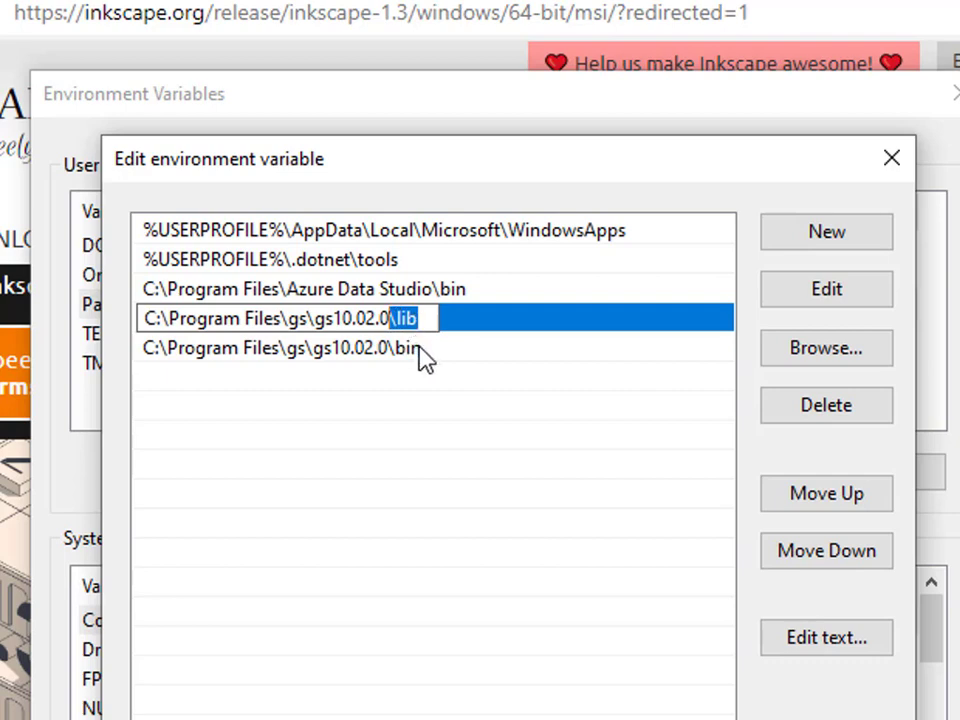
pyautogui.click(420, 350)
pyautogui.click(797, 287)
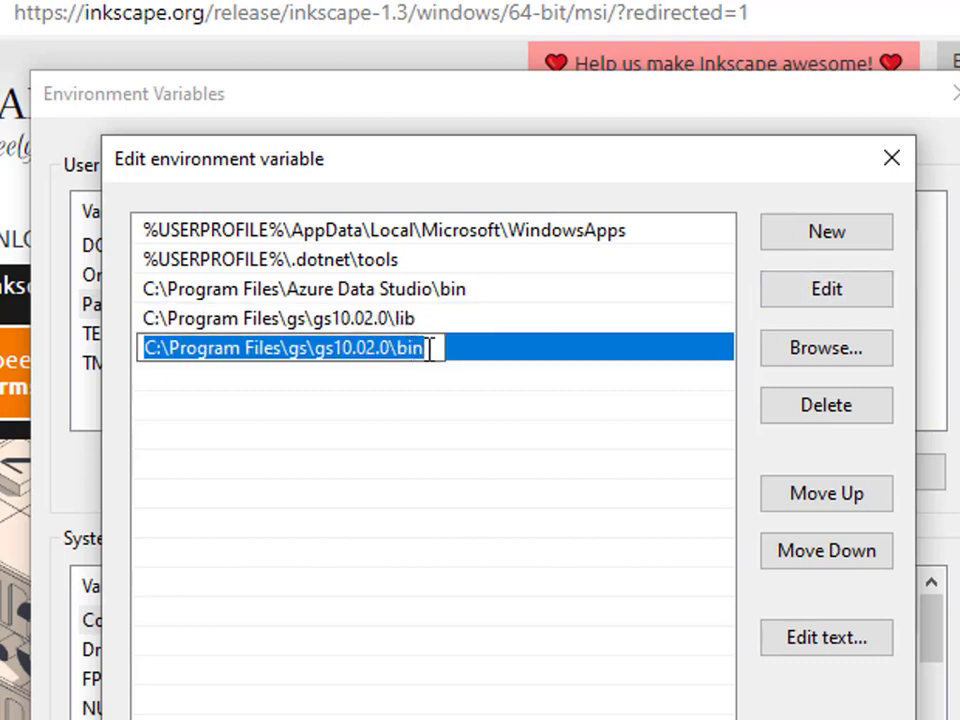
pyautogui.click(394, 348)
pyautogui.hotkey('shift', 'End')
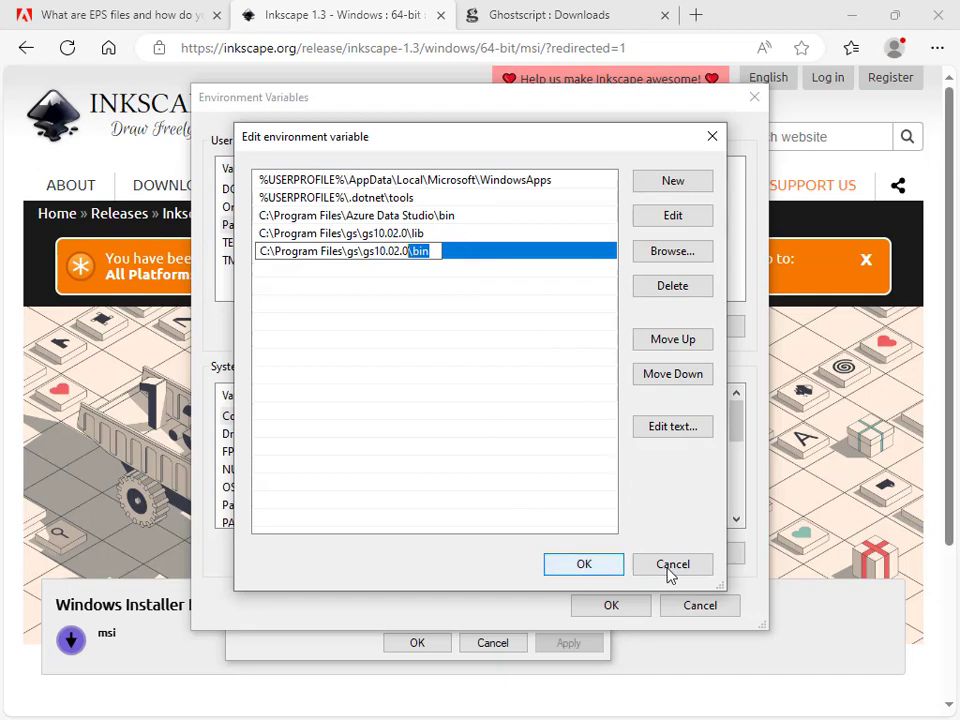
# Confirm the Path editor, Environment Variables and System Properties dialogs
pyautogui.click(595, 568)
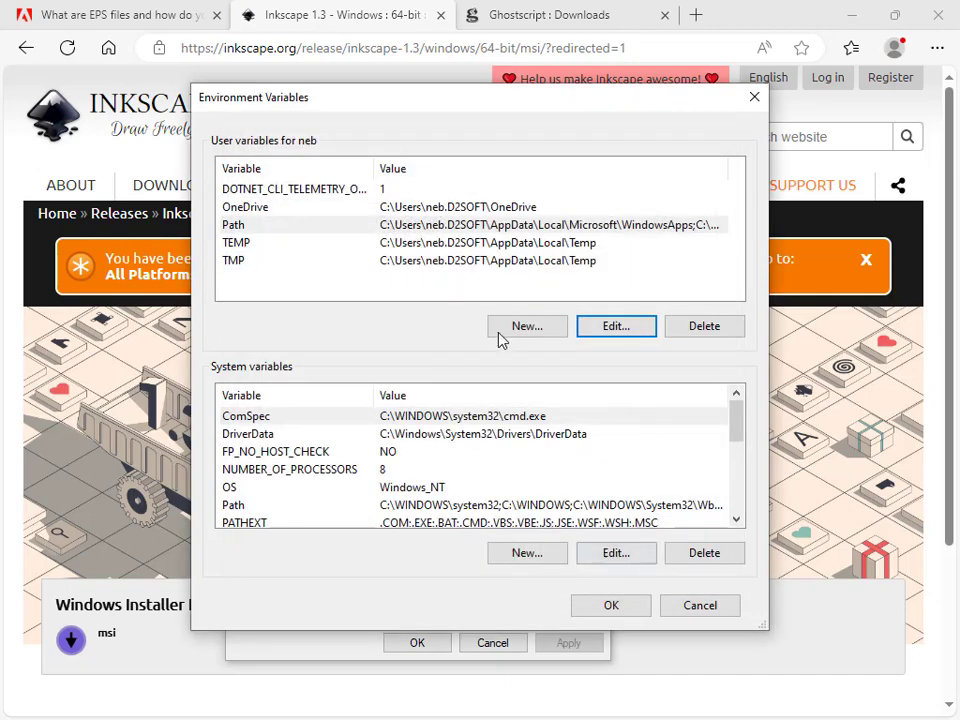
pyautogui.click(620, 610)
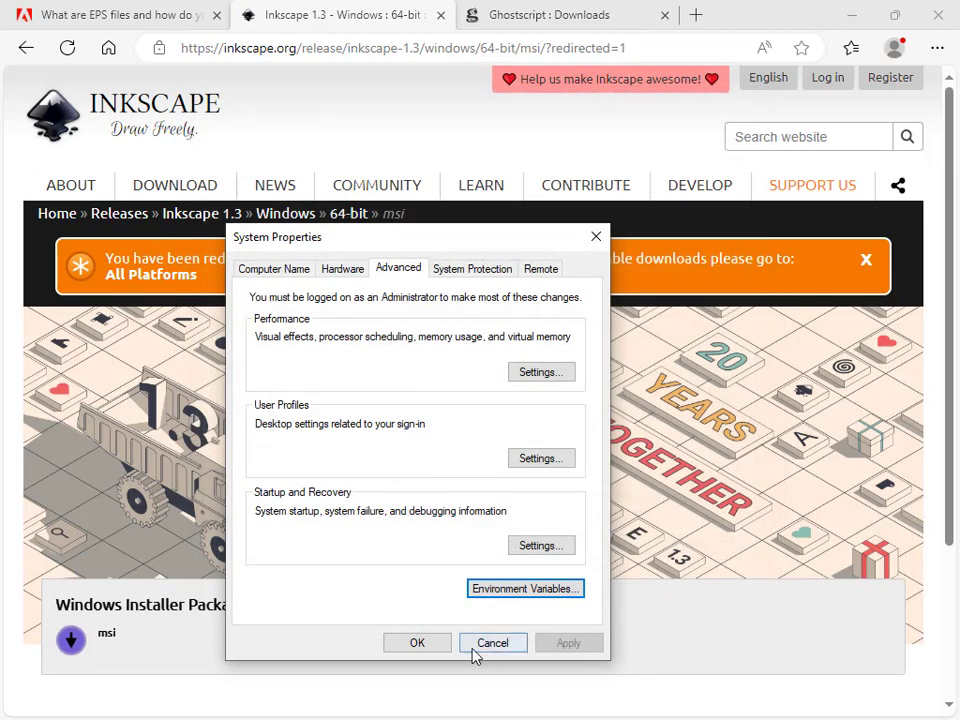
pyautogui.click(440, 645)
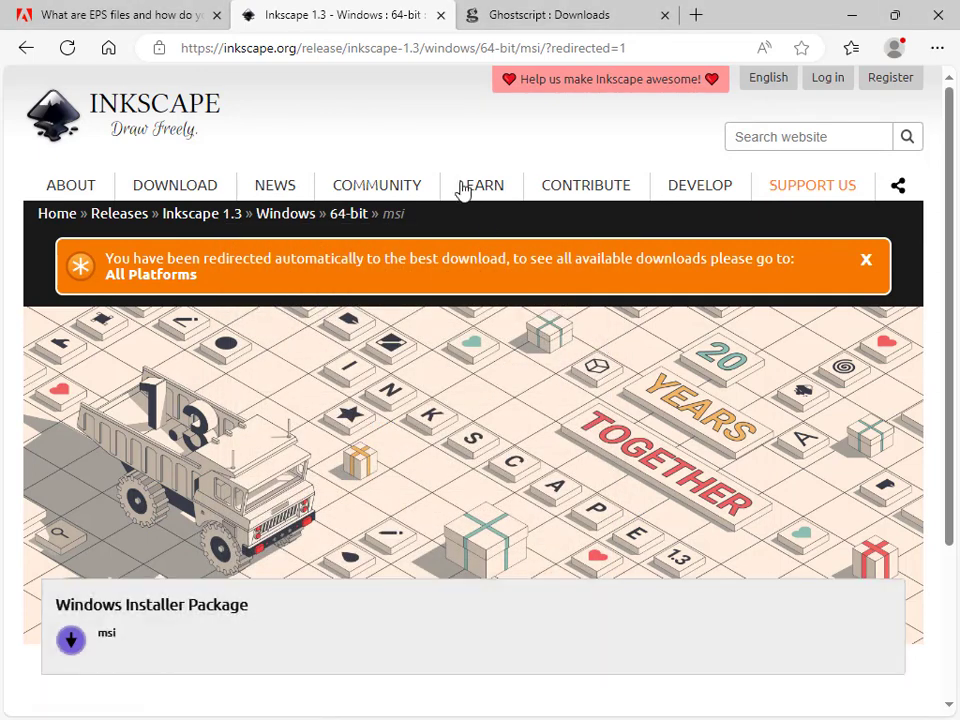
# Import 137.eps from the spaceships folder into the Inkscape document, accepting the default PDF import settings
pyautogui.moveTo(462, 190)
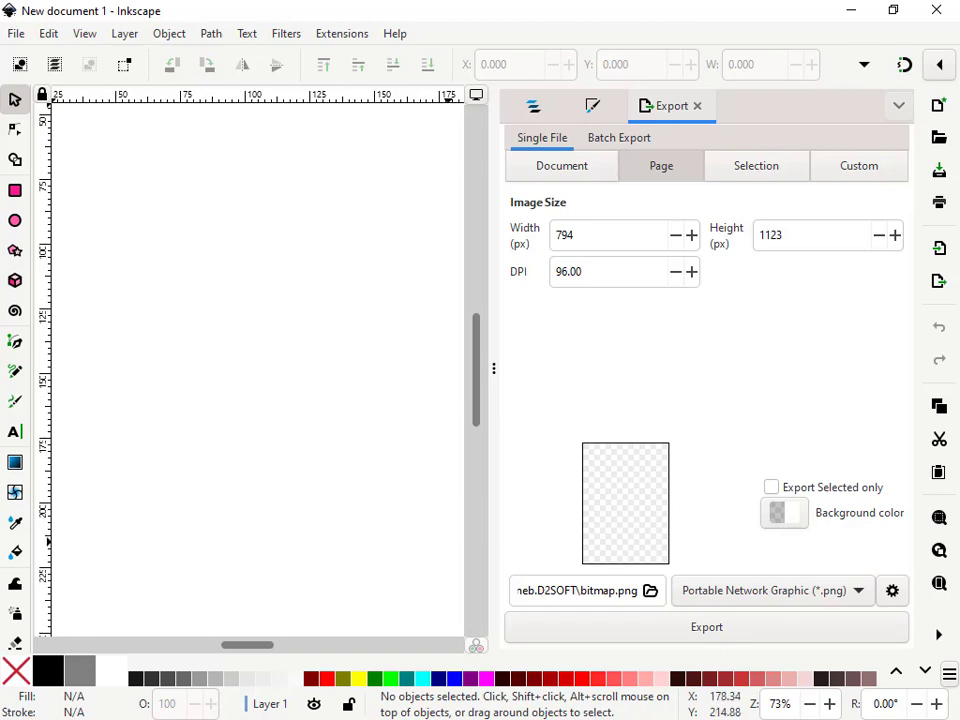
pyautogui.hotkey('alt', 'Tab')
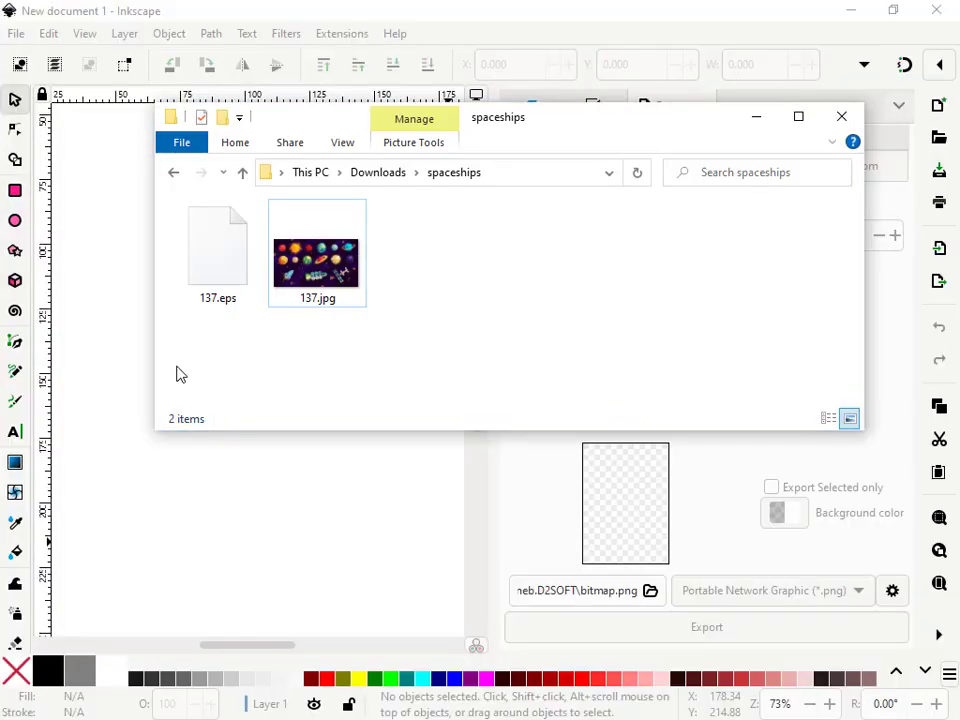
pyautogui.moveTo(222, 288); pyautogui.dragTo(131, 538)
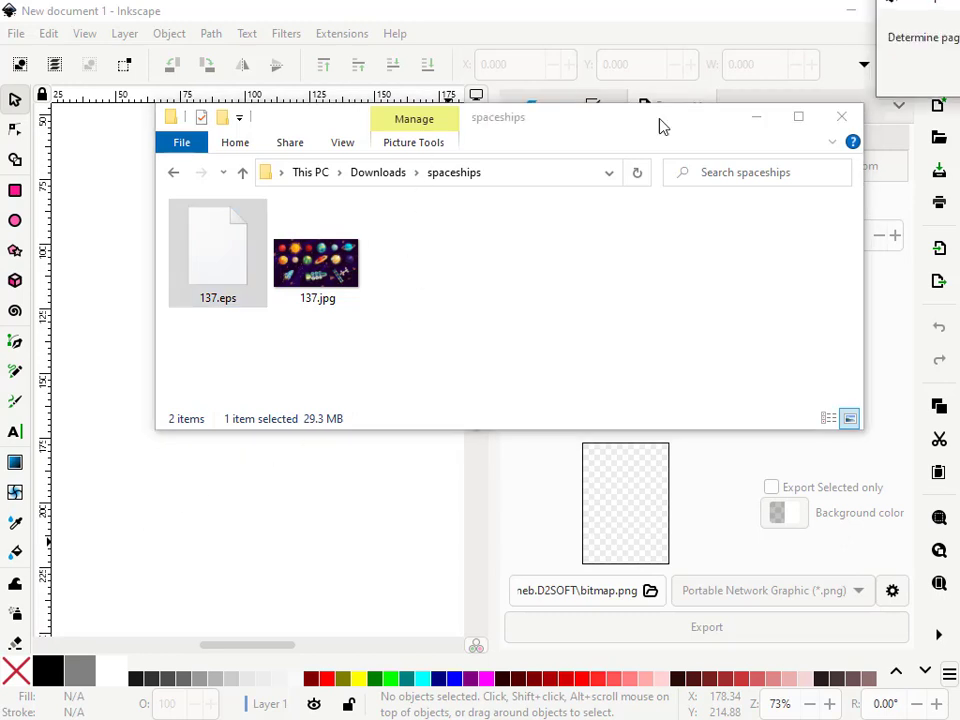
pyautogui.click(470, 324)
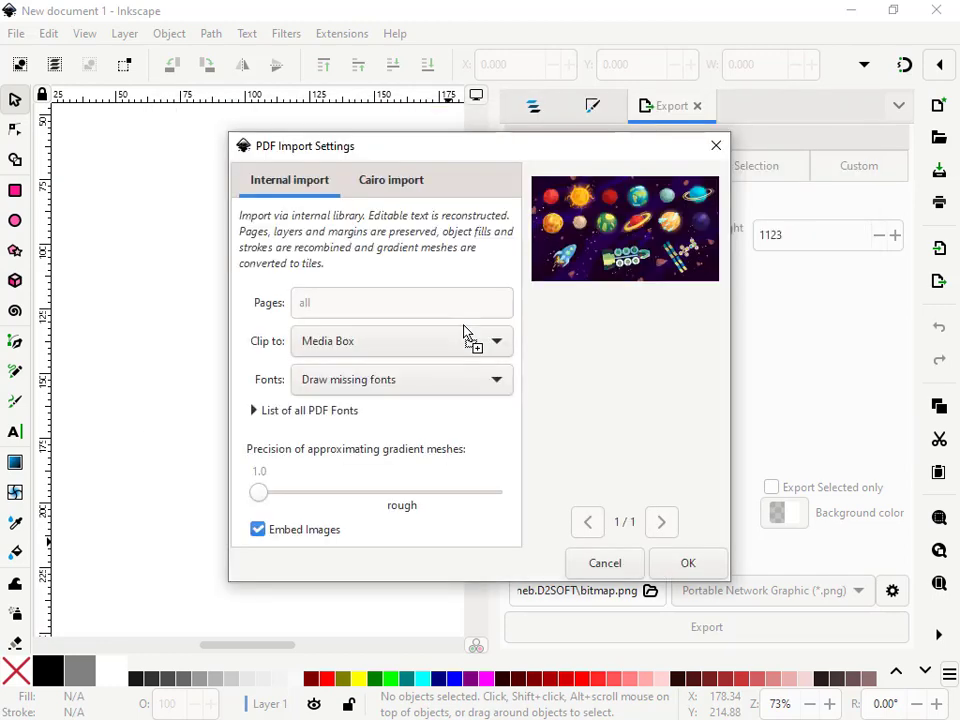
pyautogui.click(709, 573)
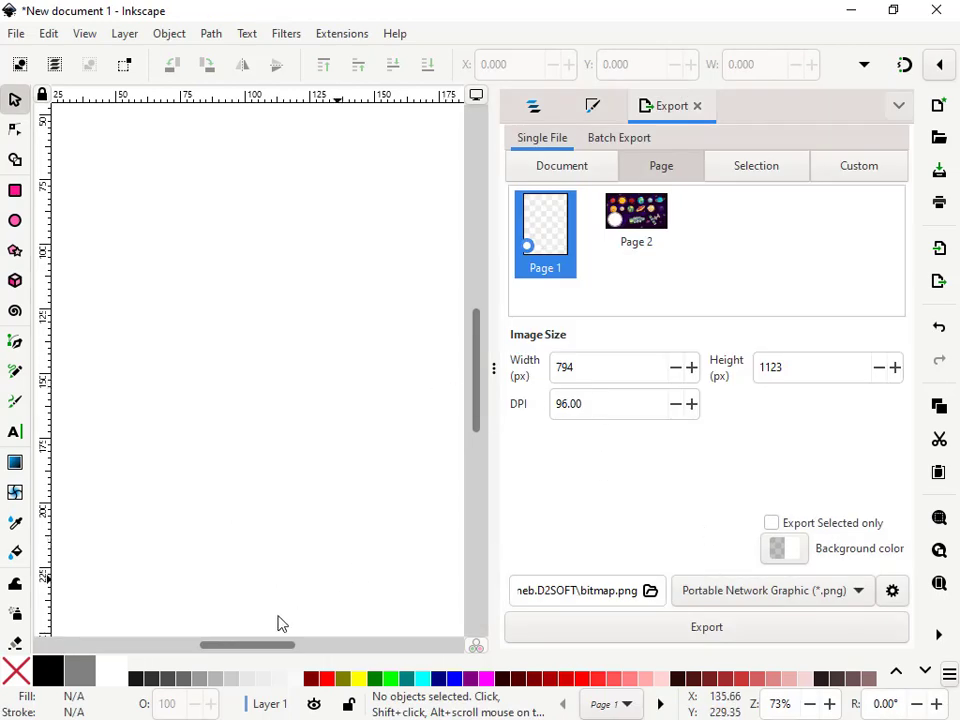
# Move the imported spaceships artwork group into view on the canvas and ungroup it
pyautogui.moveTo(251, 645); pyautogui.dragTo(383, 604)
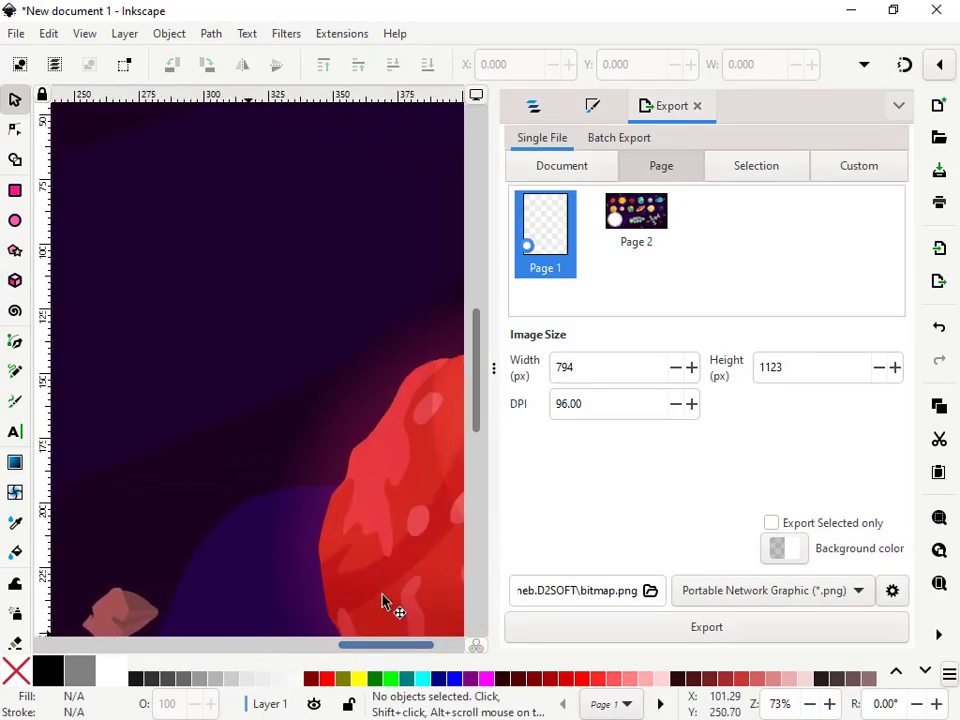
pyautogui.moveTo(493, 367); pyautogui.dragTo(645, 380)
pyautogui.scroll(-4, 343, 414)
pyautogui.scroll(-4, 348, 424)
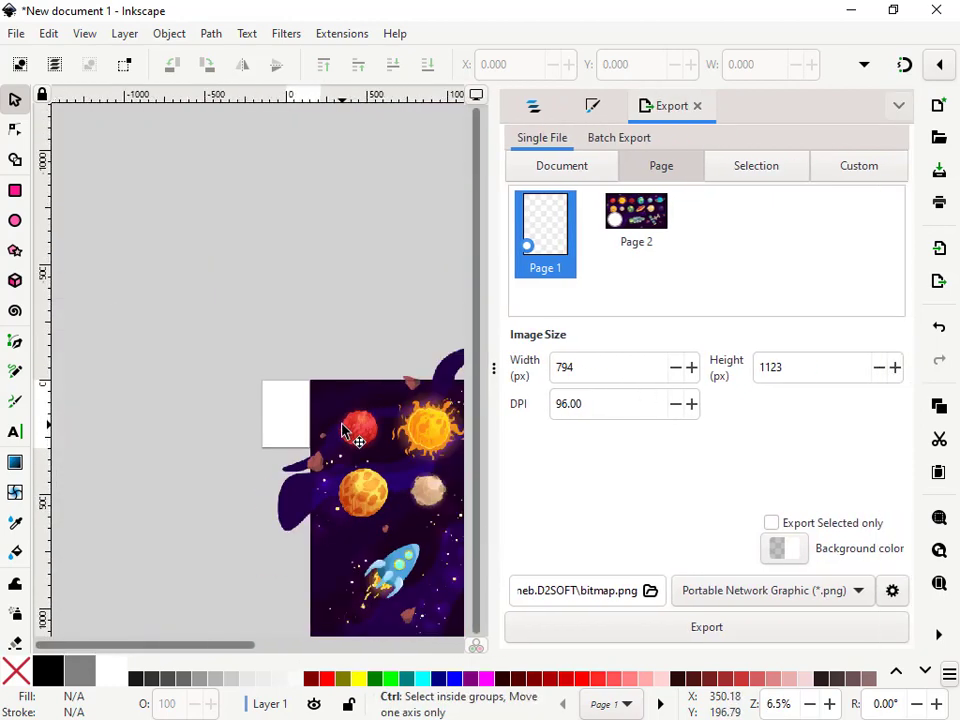
pyautogui.moveTo(342, 463); pyautogui.dragTo(197, 428)
pyautogui.scroll(1, 197, 430)
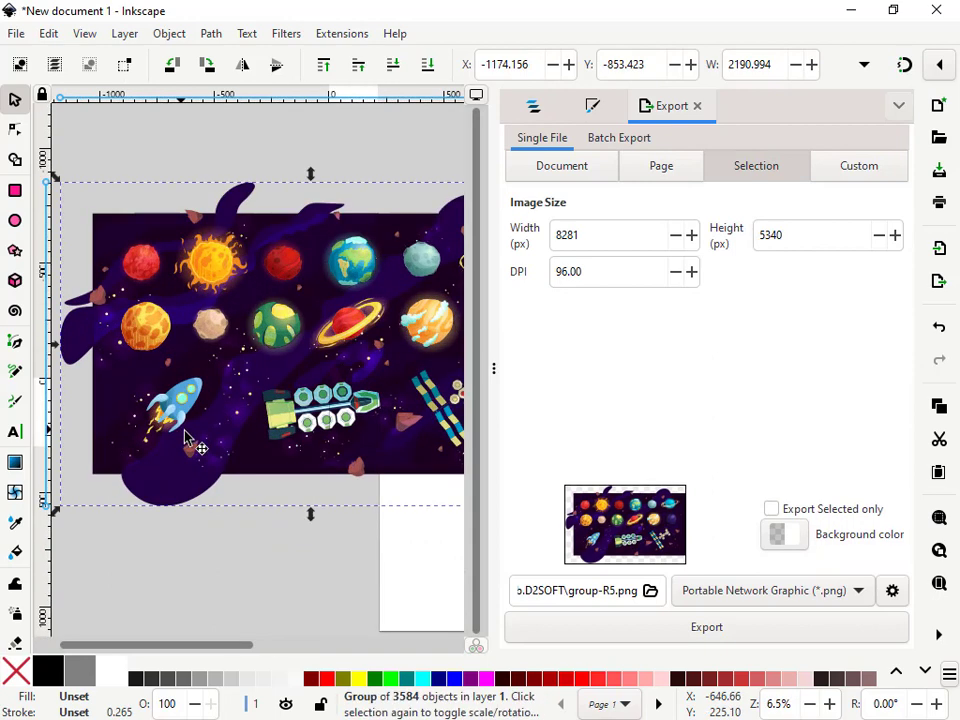
pyautogui.moveTo(211, 652); pyautogui.dragTo(257, 549)
pyautogui.scroll(-1, 257, 551)
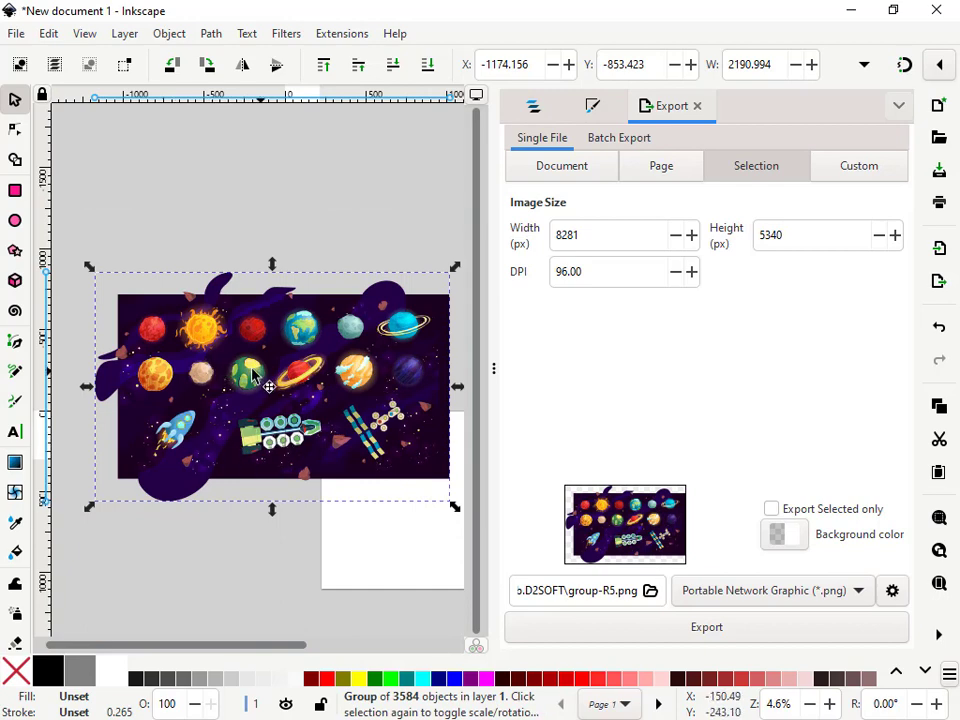
pyautogui.rightClick(191, 418)
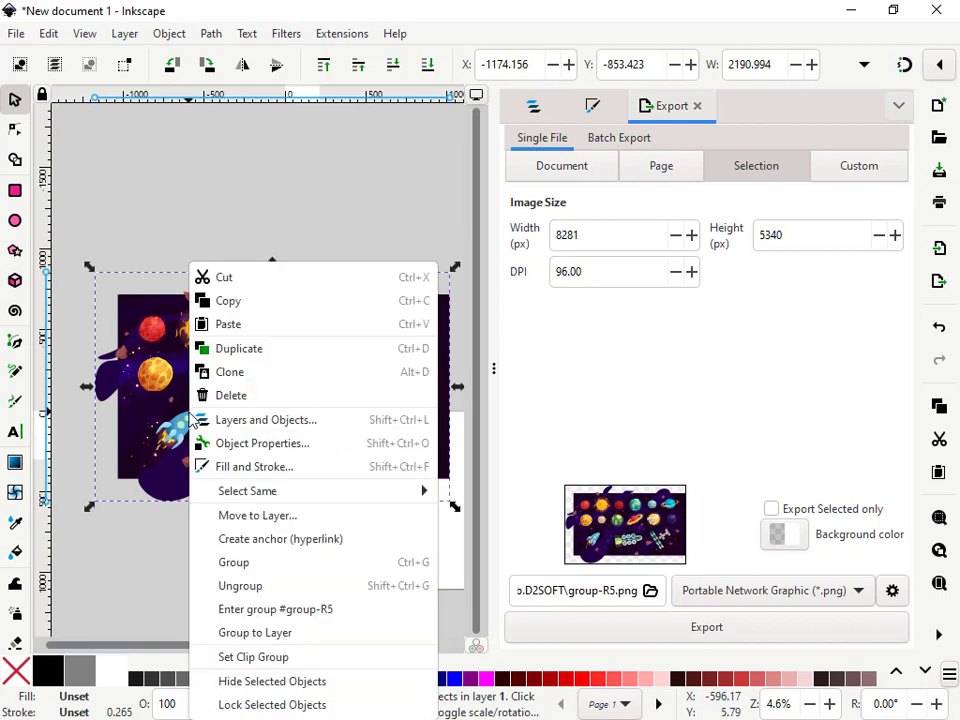
pyautogui.click(253, 590)
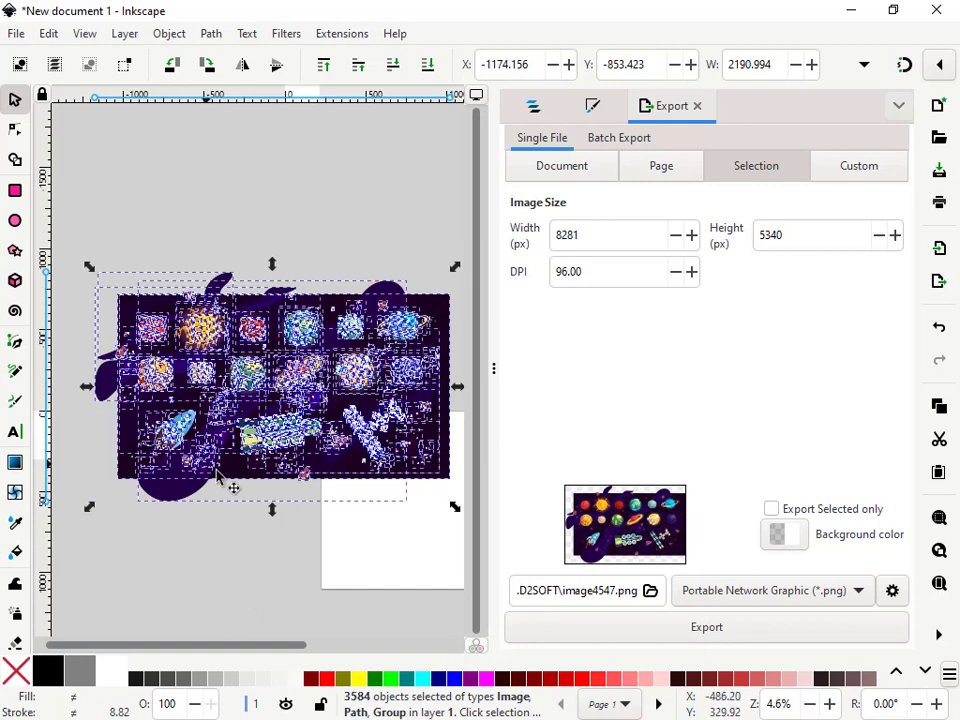
pyautogui.click(195, 556)
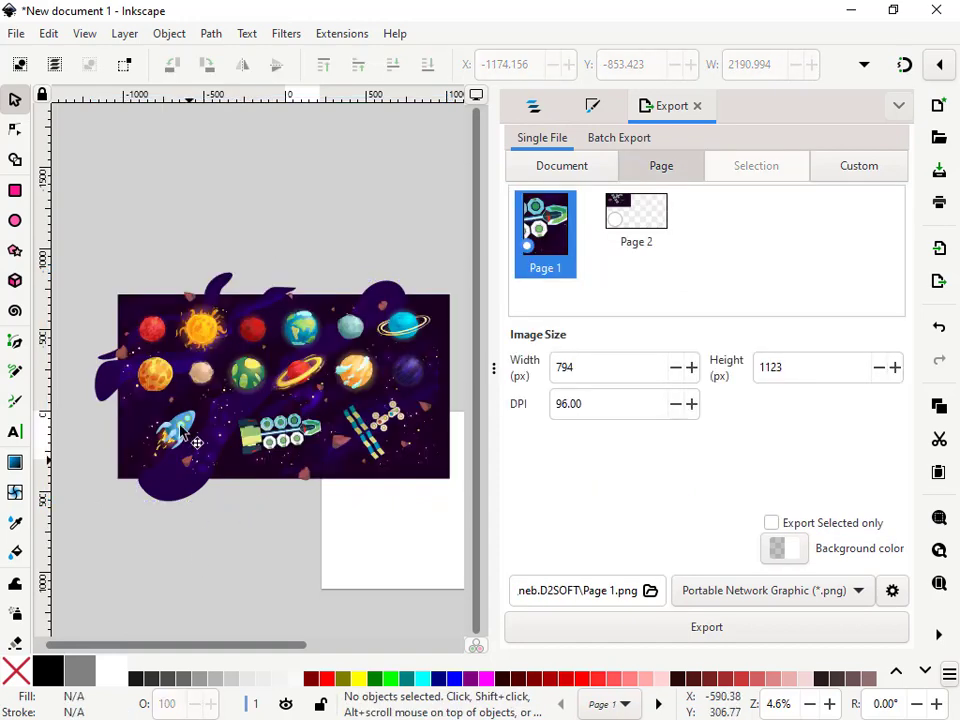
pyautogui.scroll(2, 165, 447)
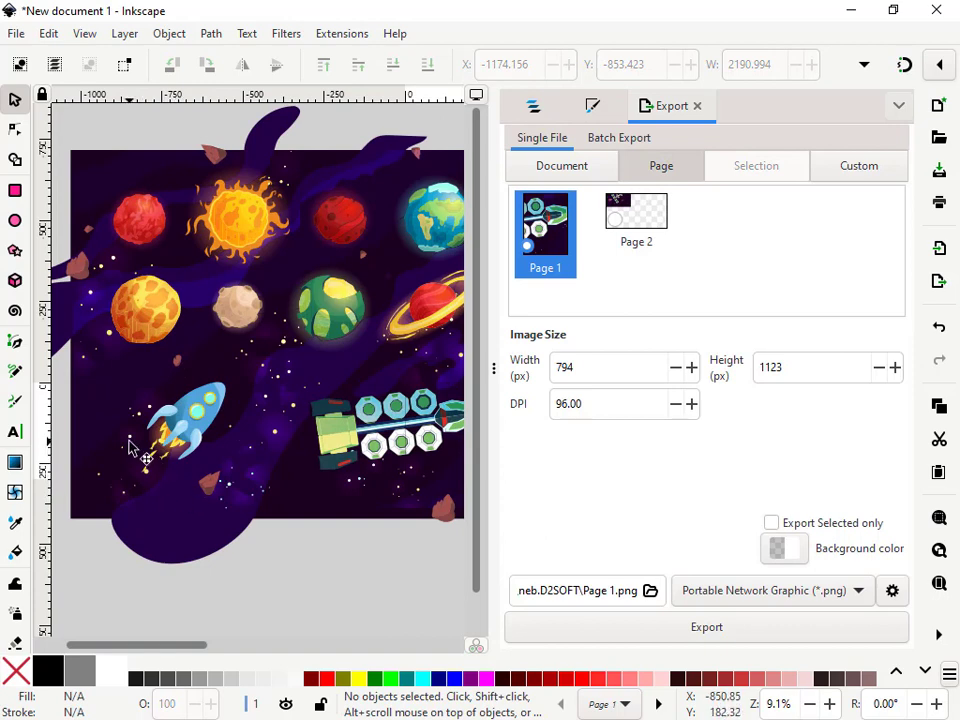
pyautogui.scroll(1, 168, 412)
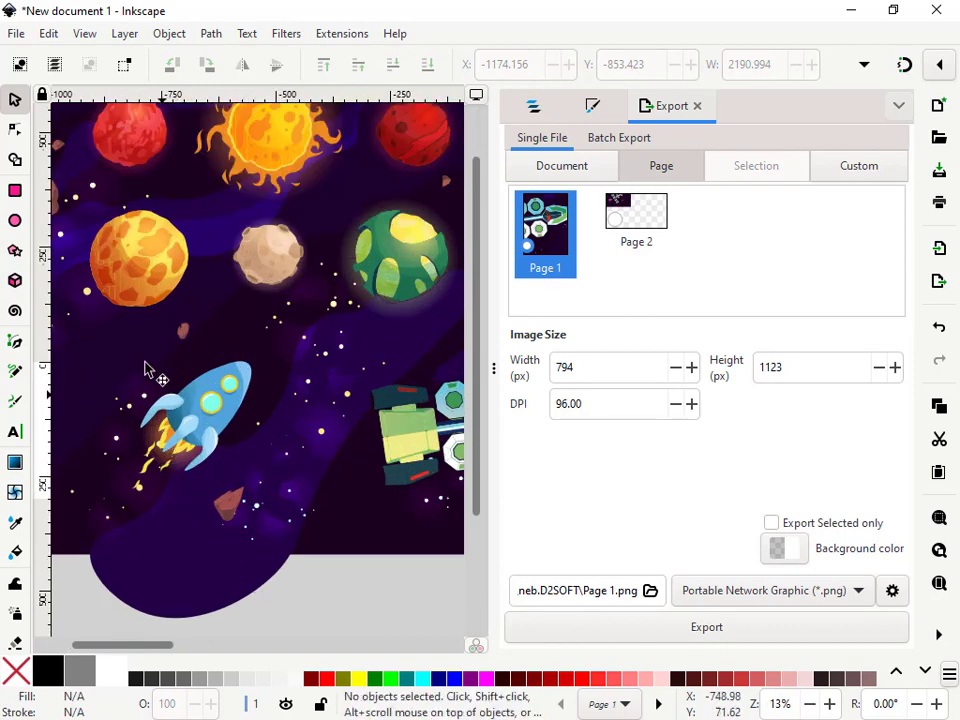
pyautogui.moveTo(86, 343); pyautogui.dragTo(268, 530)
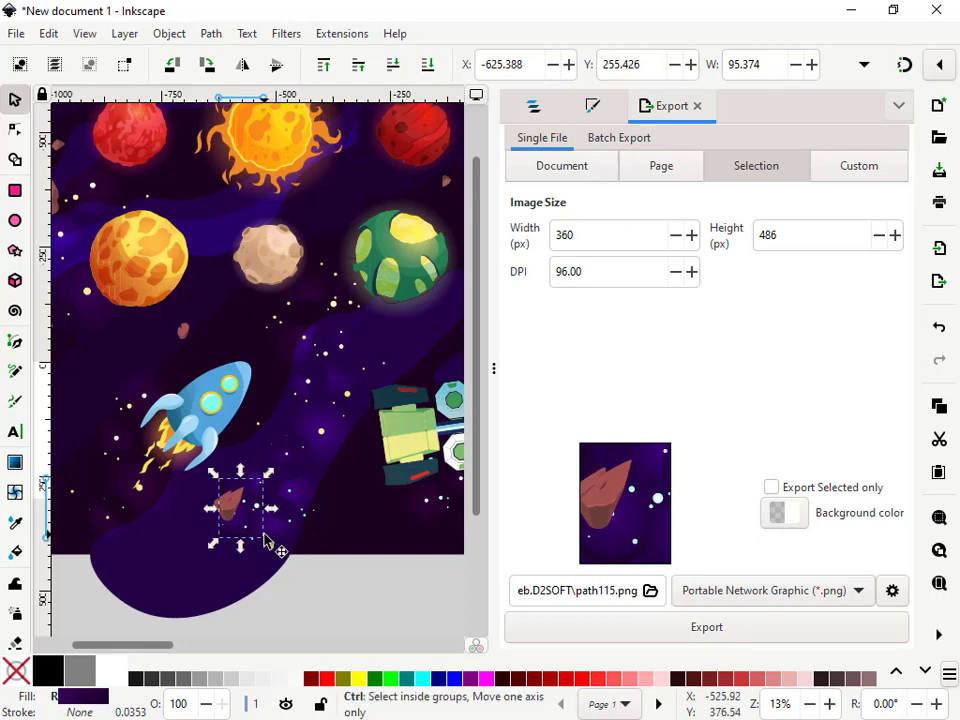
pyautogui.hotkey('ctrl', 'z')
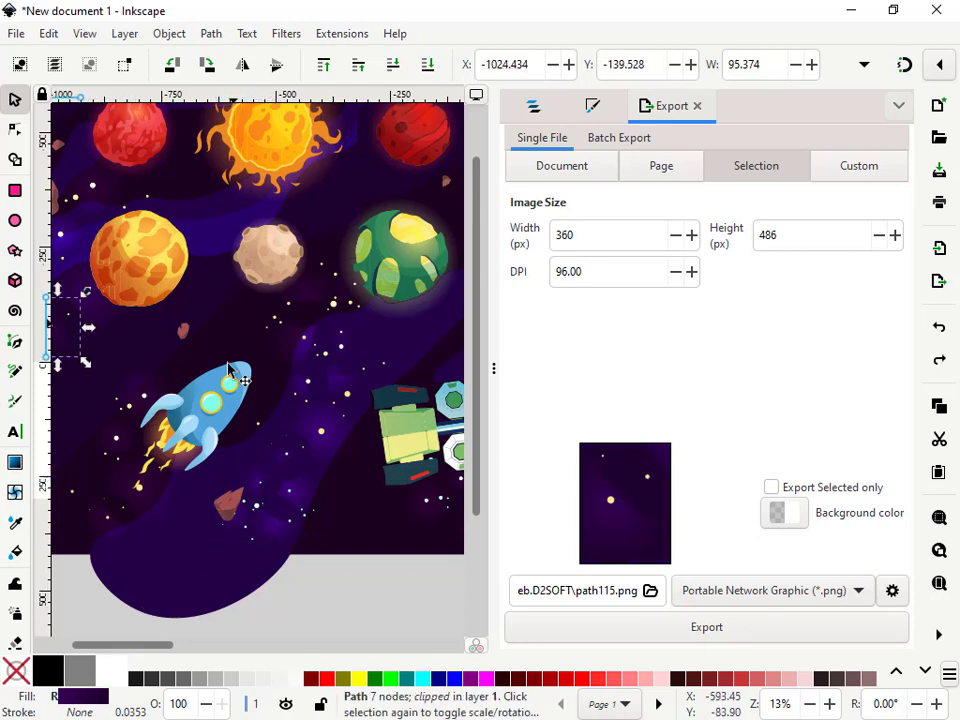
pyautogui.click(270, 626)
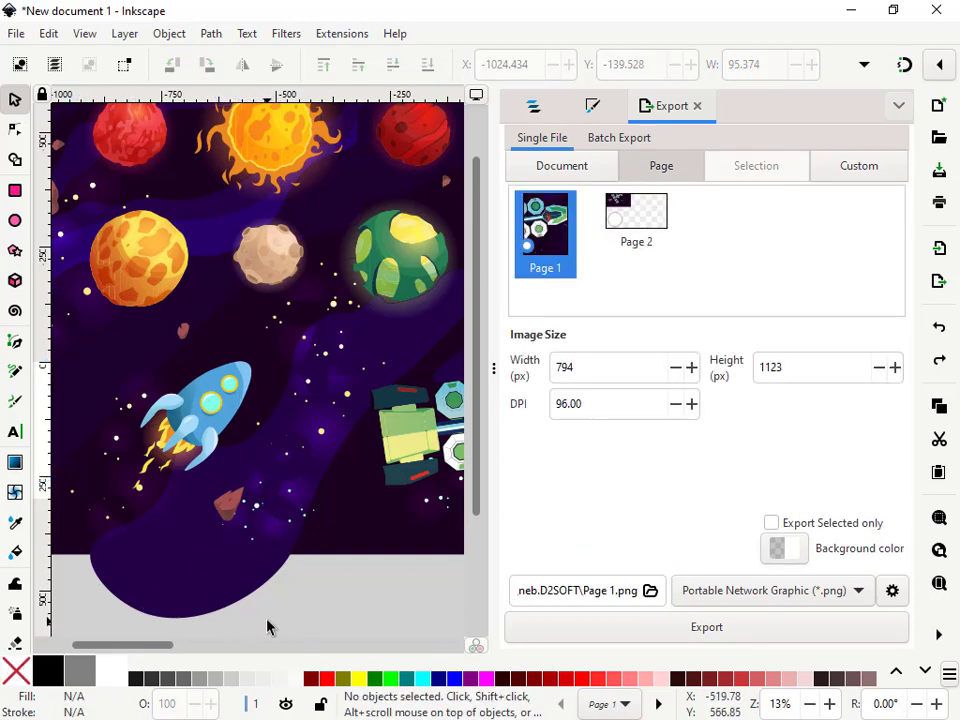
# Copy the rocket and its surrounding objects into a new document
pyautogui.moveTo(274, 611); pyautogui.dragTo(85, 347)
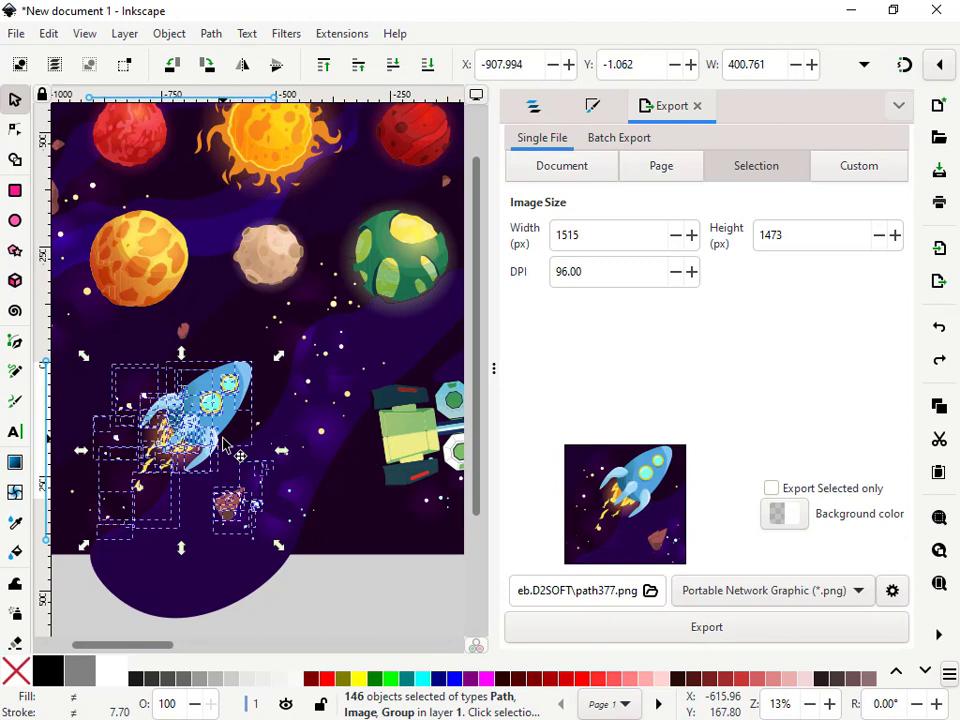
pyautogui.click(16, 33)
pyautogui.click(143, 124)
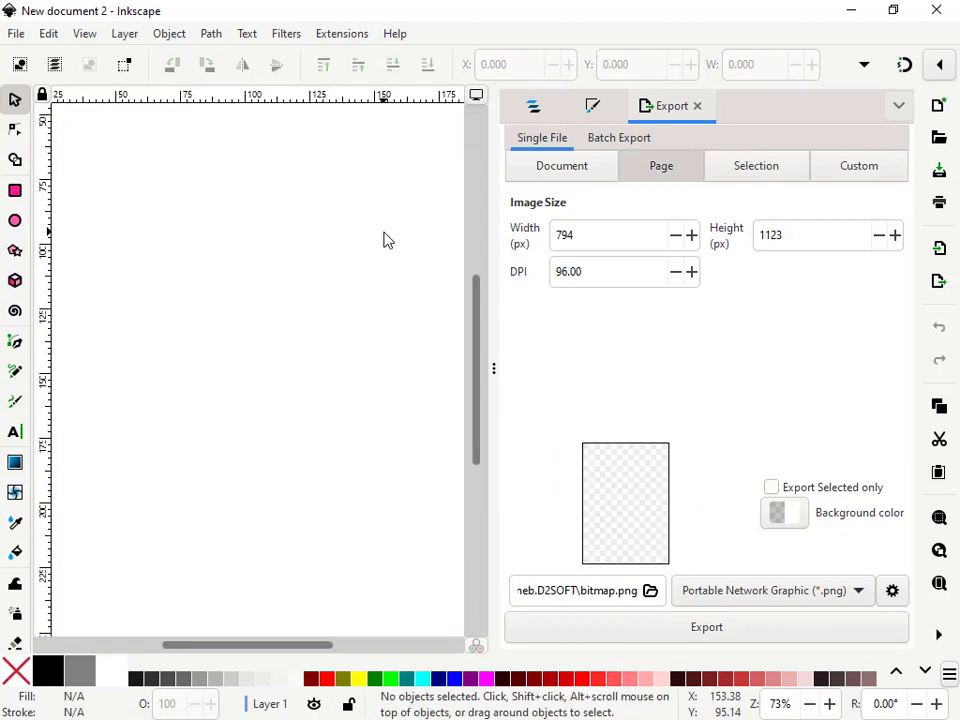
pyautogui.press('ctrl')
pyautogui.hotkey('ctrl', 'v')
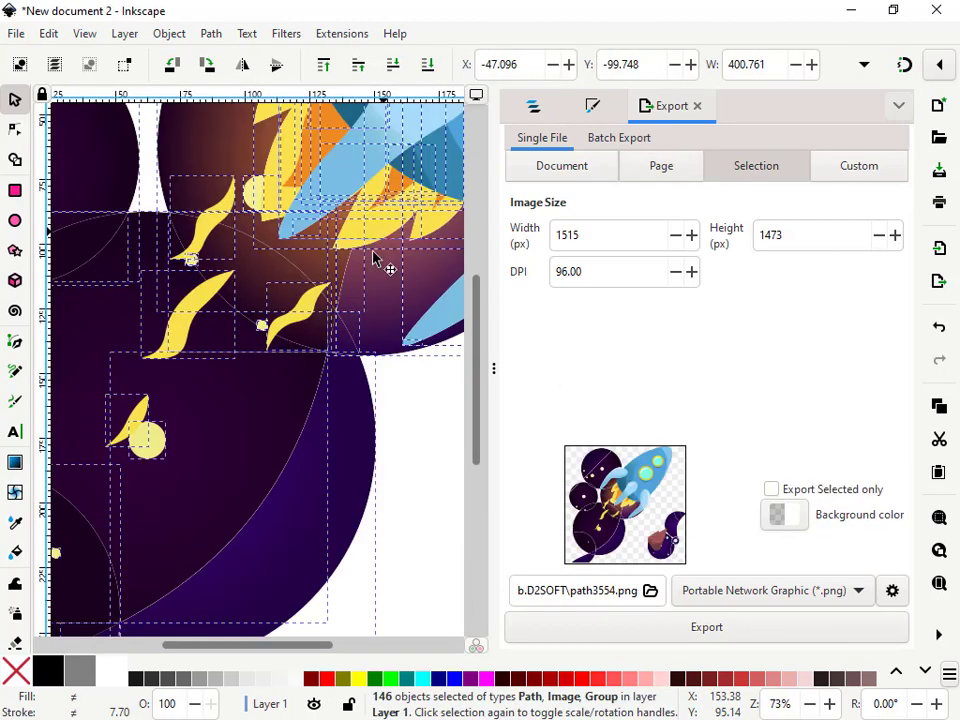
# Delete the dark circular background shapes and the asteroid around the pasted rocket
pyautogui.scroll(-5, 260, 360)
pyautogui.scroll(2, 274, 364)
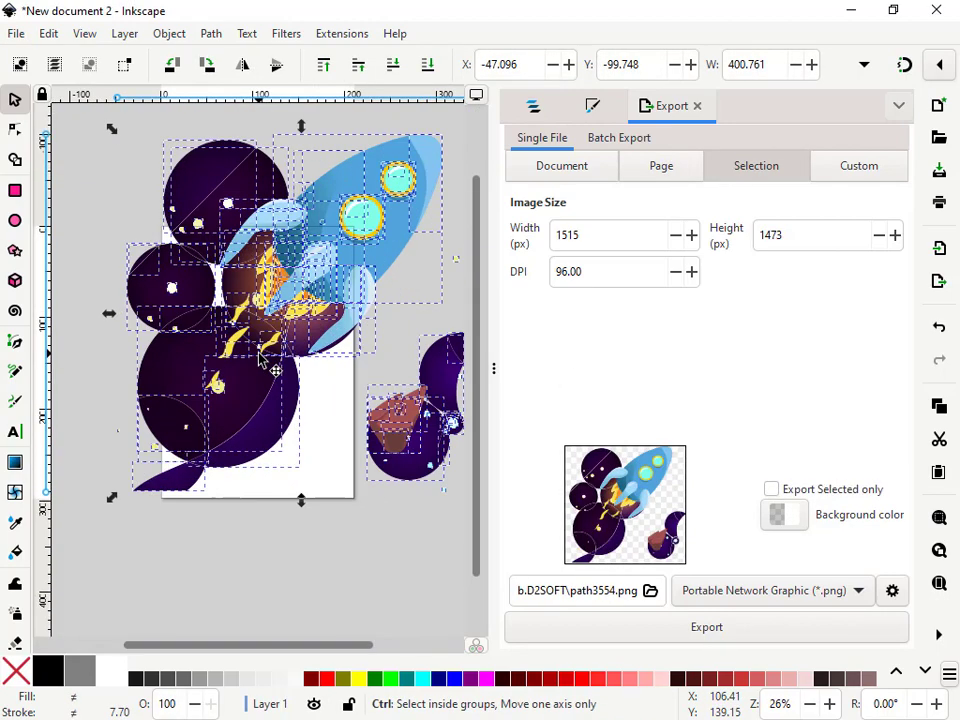
pyautogui.click(372, 360)
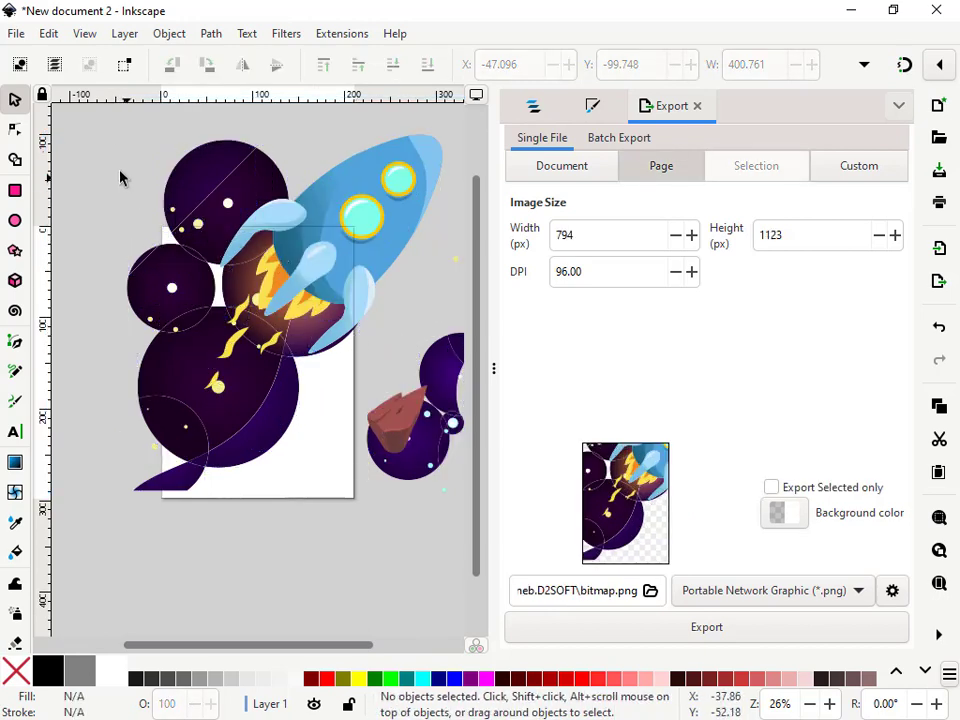
pyautogui.moveTo(125, 136); pyautogui.dragTo(309, 289)
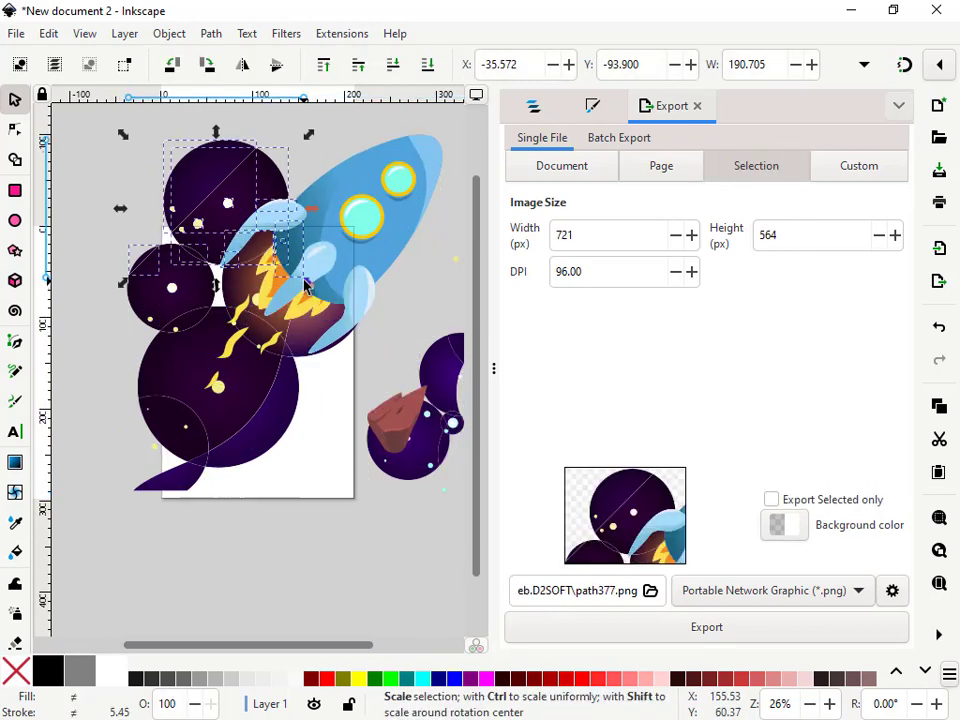
pyautogui.press('Delete')
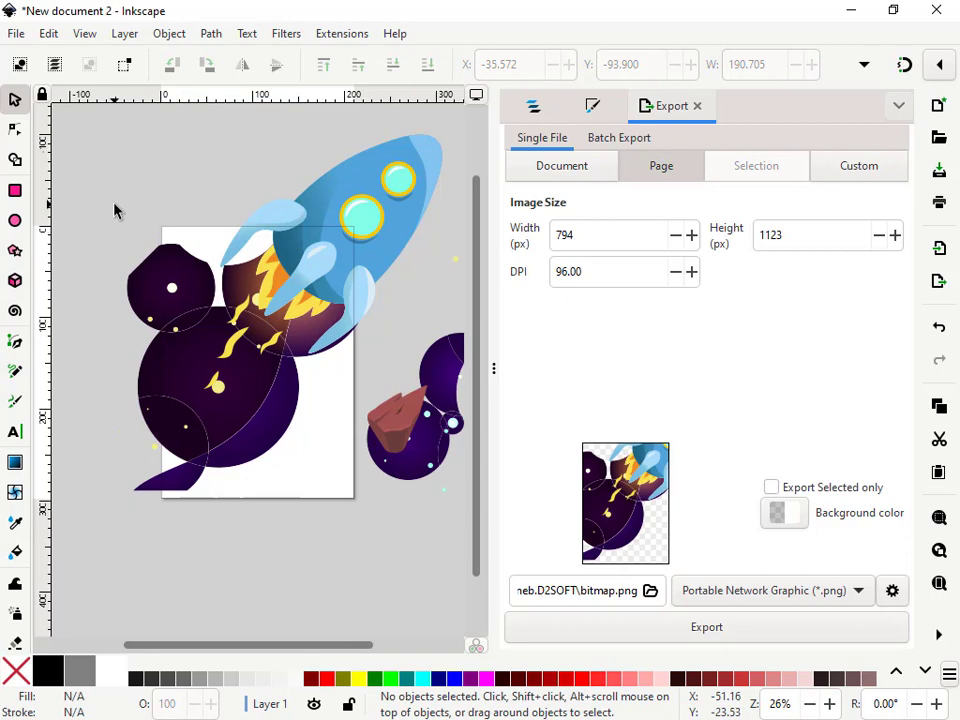
pyautogui.moveTo(115, 205); pyautogui.dragTo(233, 381)
pyautogui.press('Delete')
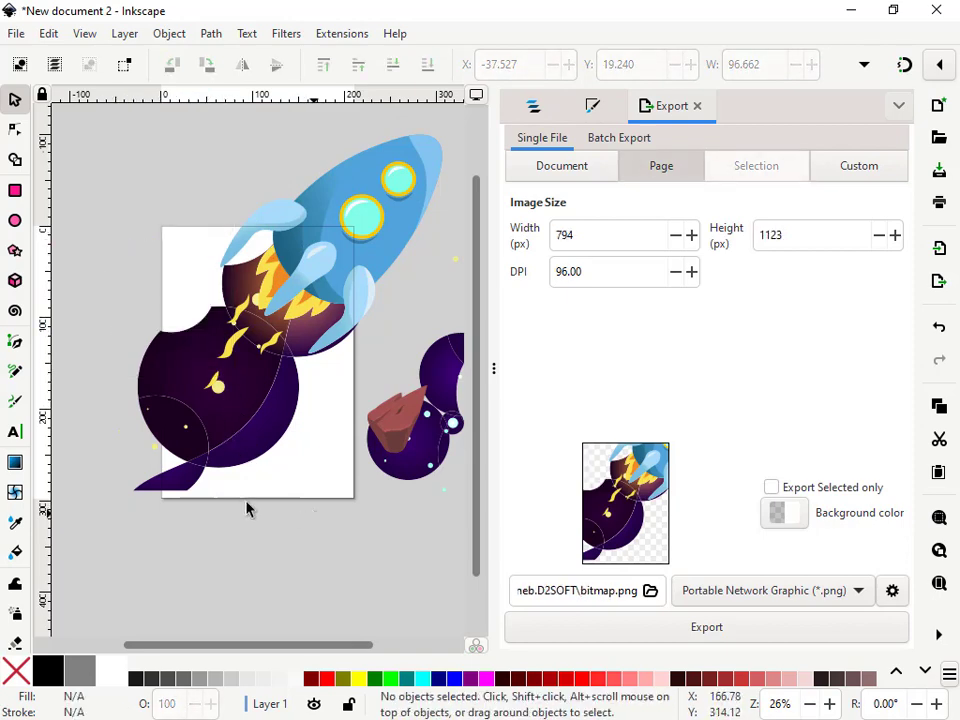
pyautogui.moveTo(313, 513); pyautogui.dragTo(62, 291)
pyautogui.press('Delete')
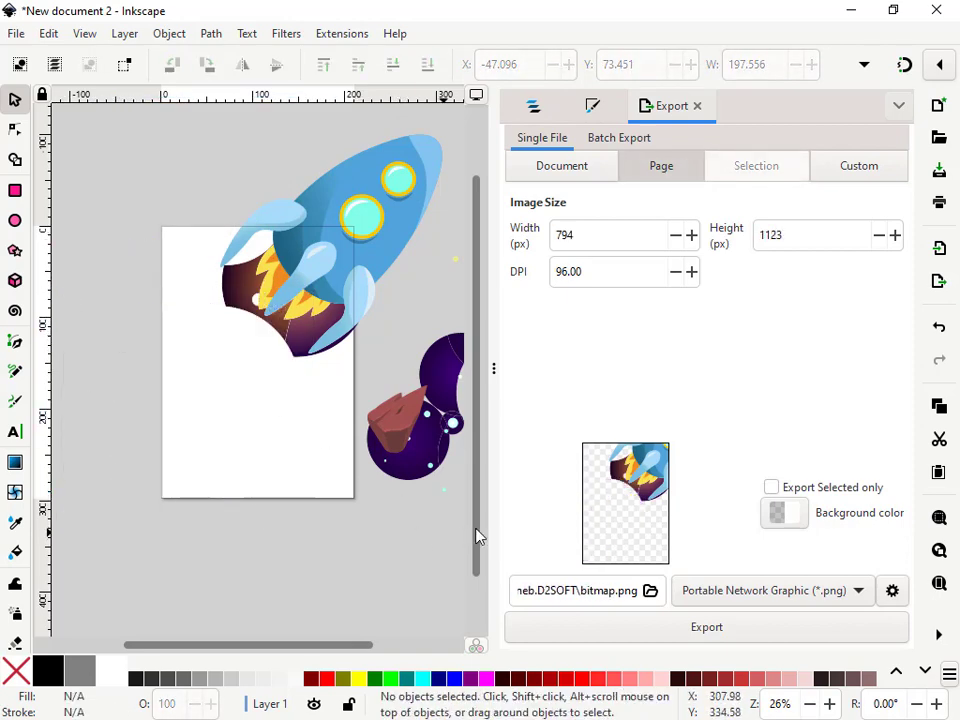
pyautogui.moveTo(392, 306); pyautogui.dragTo(471, 526)
pyautogui.press('Delete')
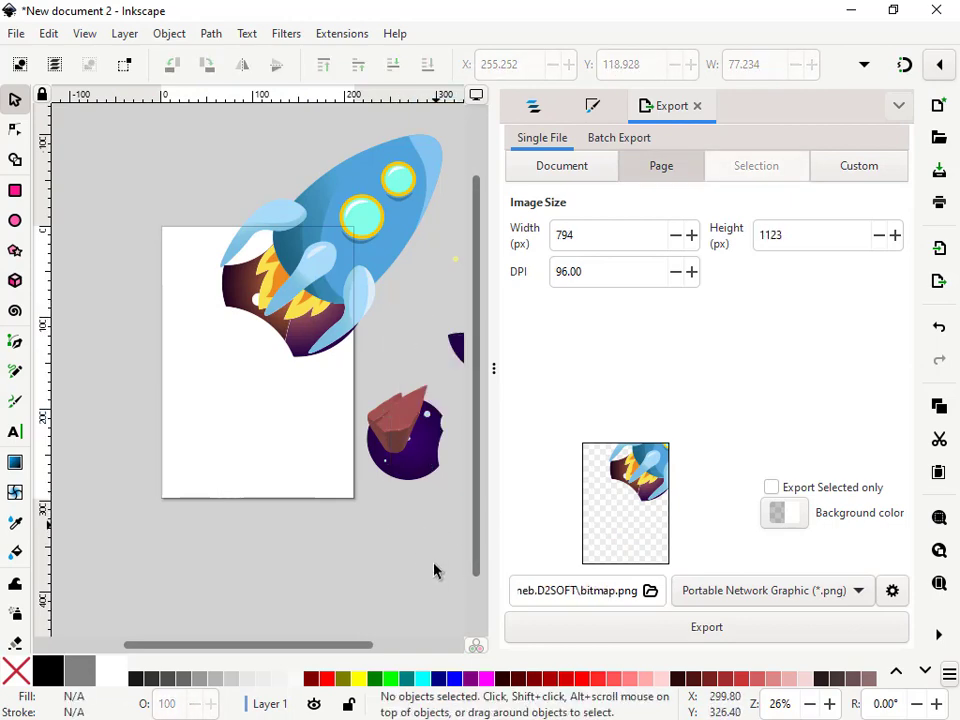
pyautogui.moveTo(452, 572); pyautogui.dragTo(345, 338)
pyautogui.press('Delete')
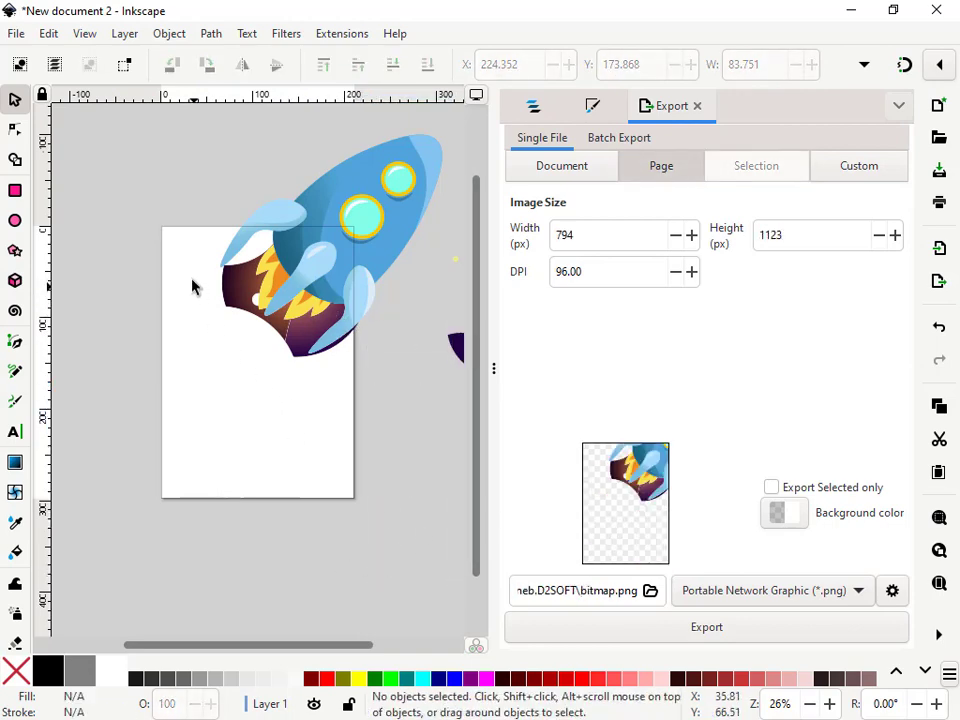
# Delete the remaining dark shapes behind the rocket's flames and the stray fragment at the right
pyautogui.moveTo(178, 231); pyautogui.dragTo(277, 298)
pyautogui.press('Delete')
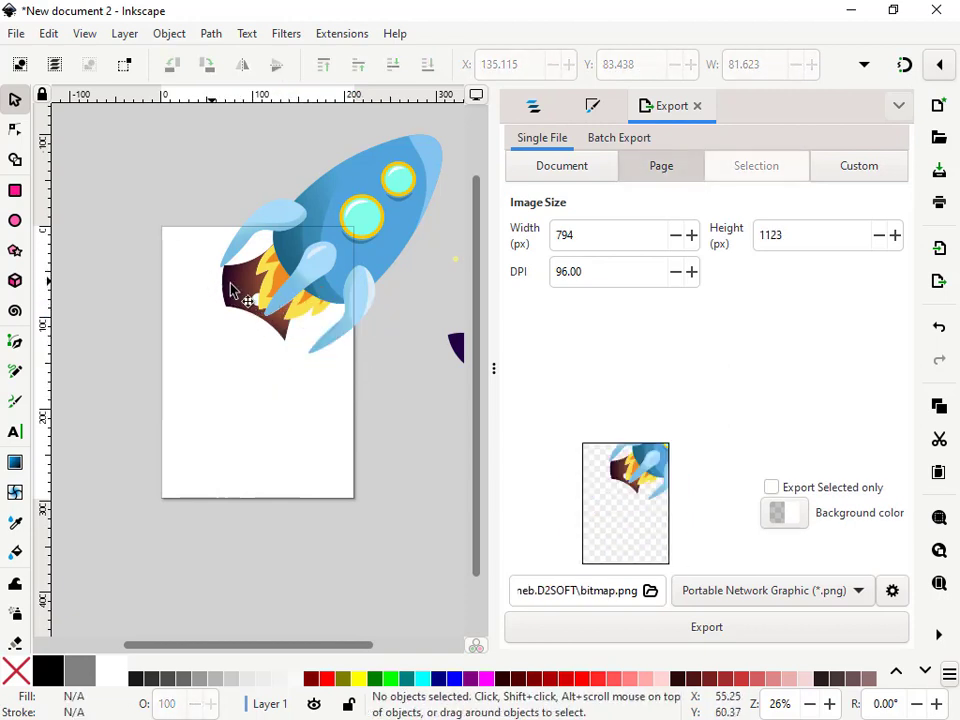
pyautogui.click(231, 284)
pyautogui.press('Delete')
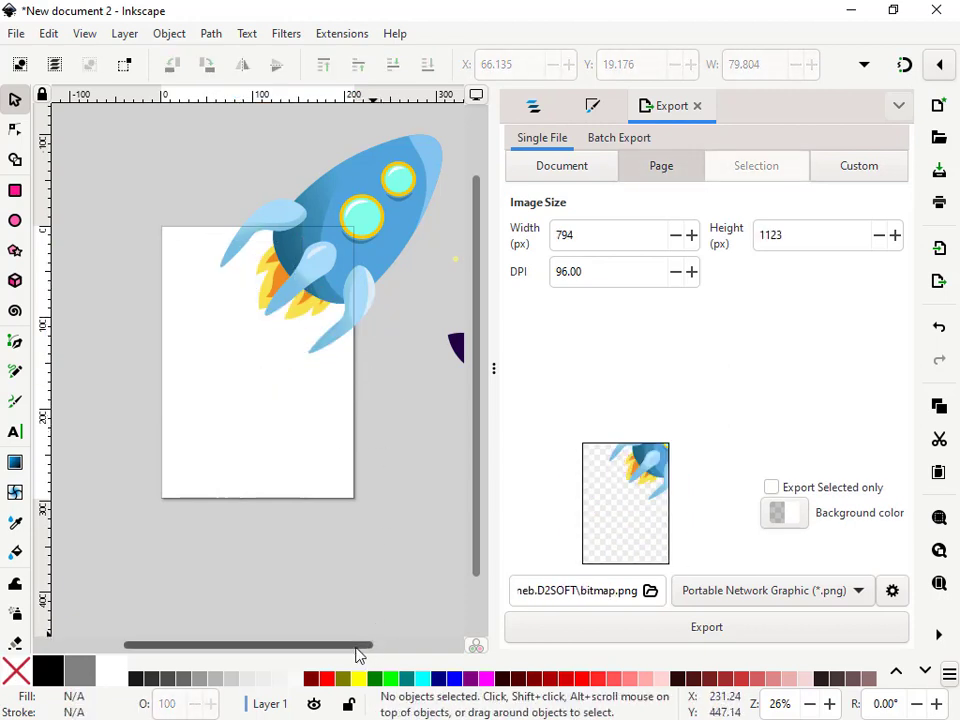
pyautogui.moveTo(360, 646); pyautogui.dragTo(402, 646)
pyautogui.moveTo(458, 424); pyautogui.dragTo(384, 291)
pyautogui.press('Delete')
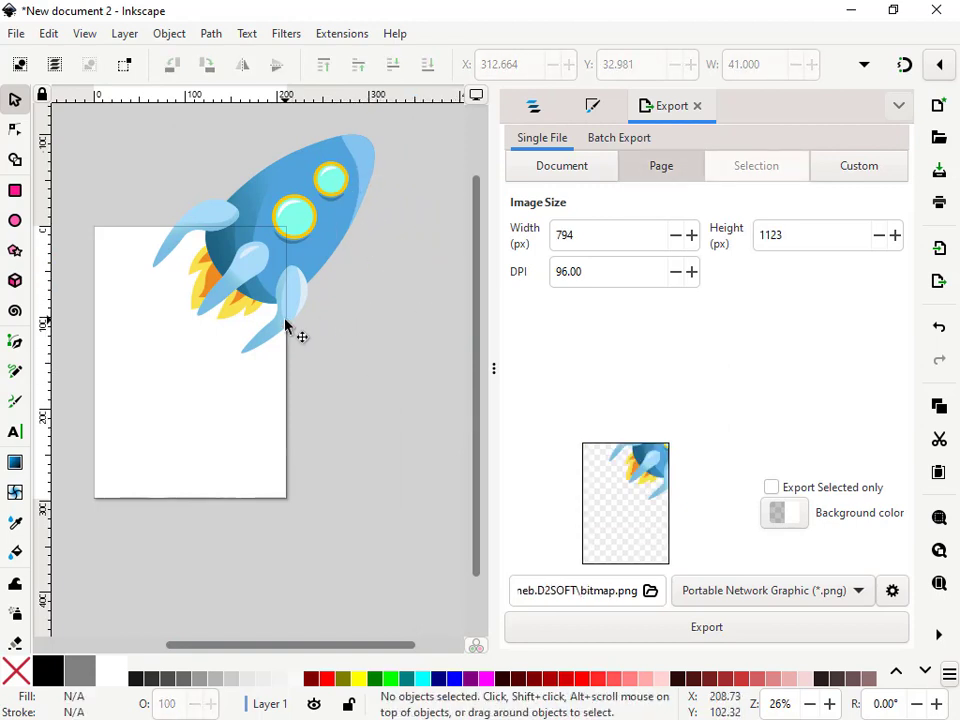
# Select the whole rocket and export it as path379.png, replacing the existing file
pyautogui.scroll(-2, 285, 330)
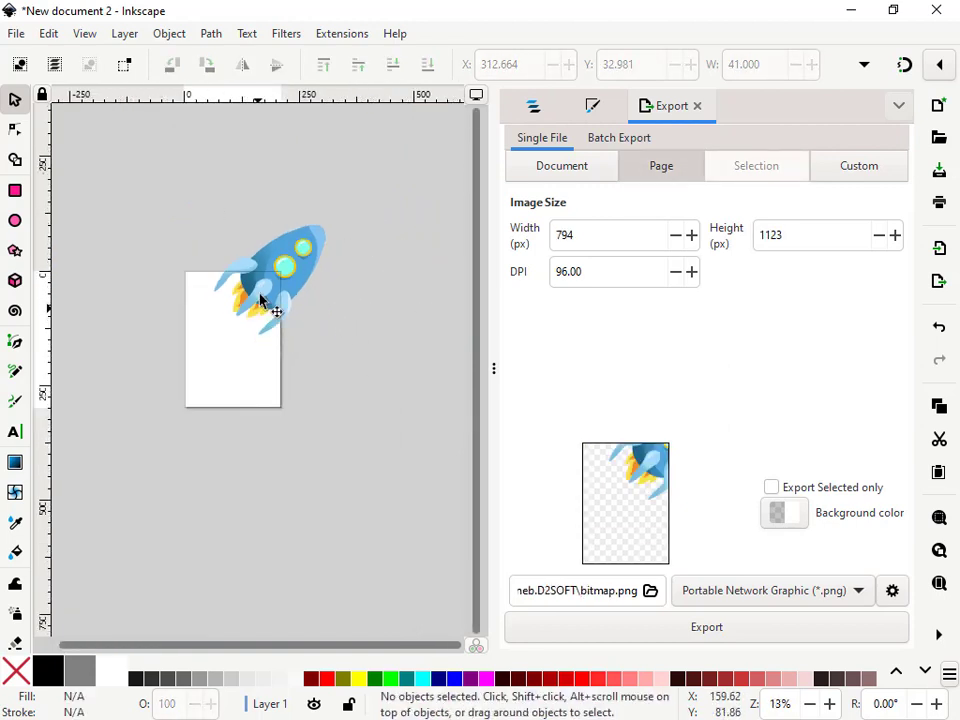
pyautogui.moveTo(181, 183); pyautogui.dragTo(407, 366)
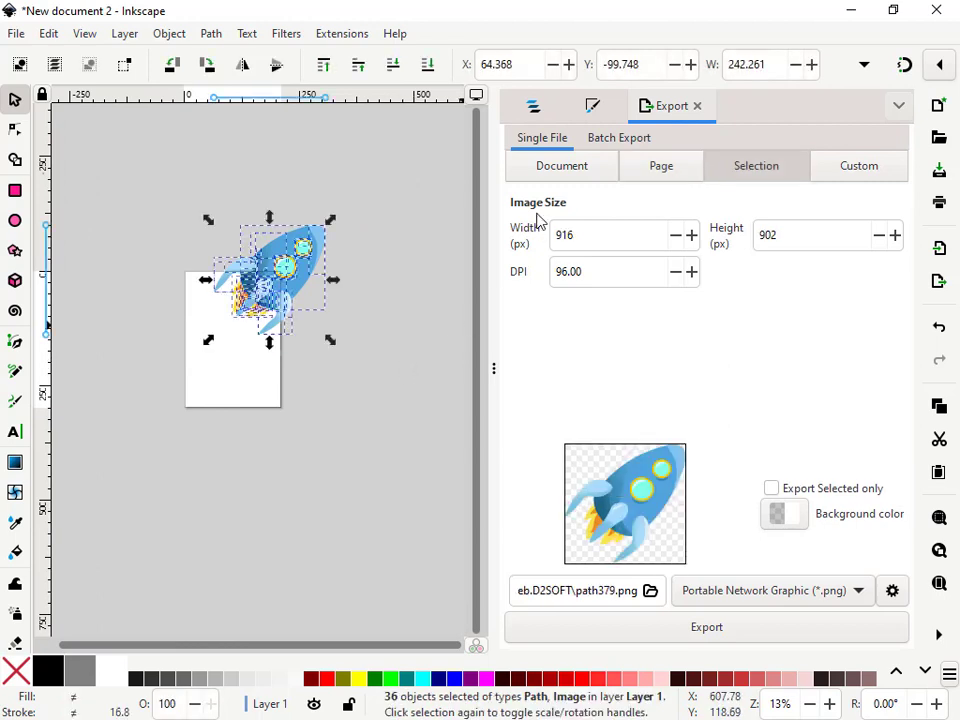
pyautogui.click(14, 36)
pyautogui.click(58, 318)
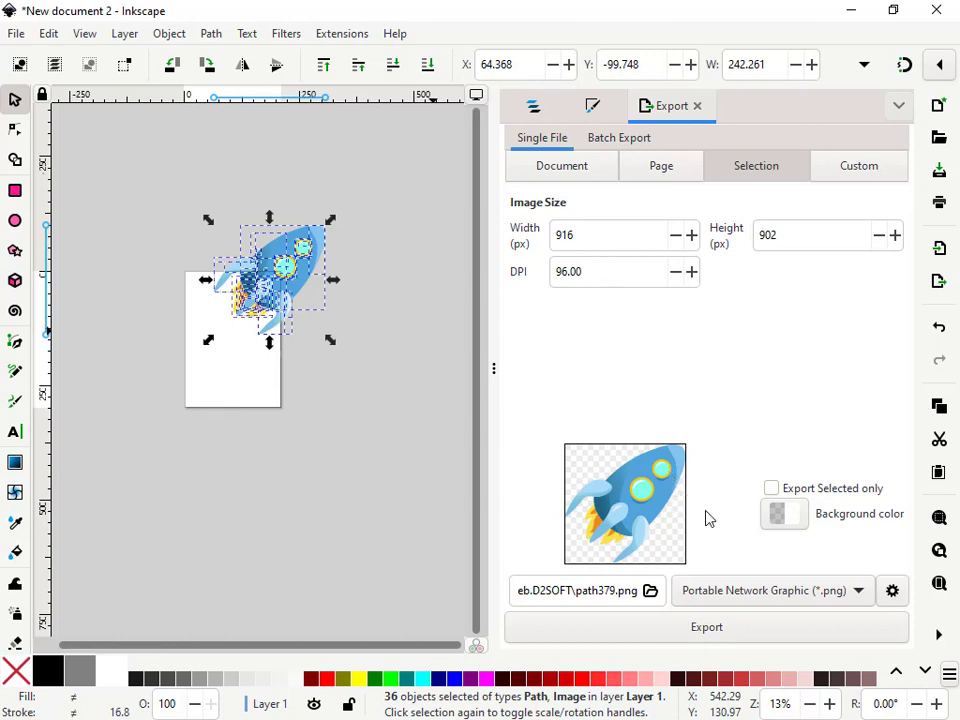
pyautogui.click(716, 628)
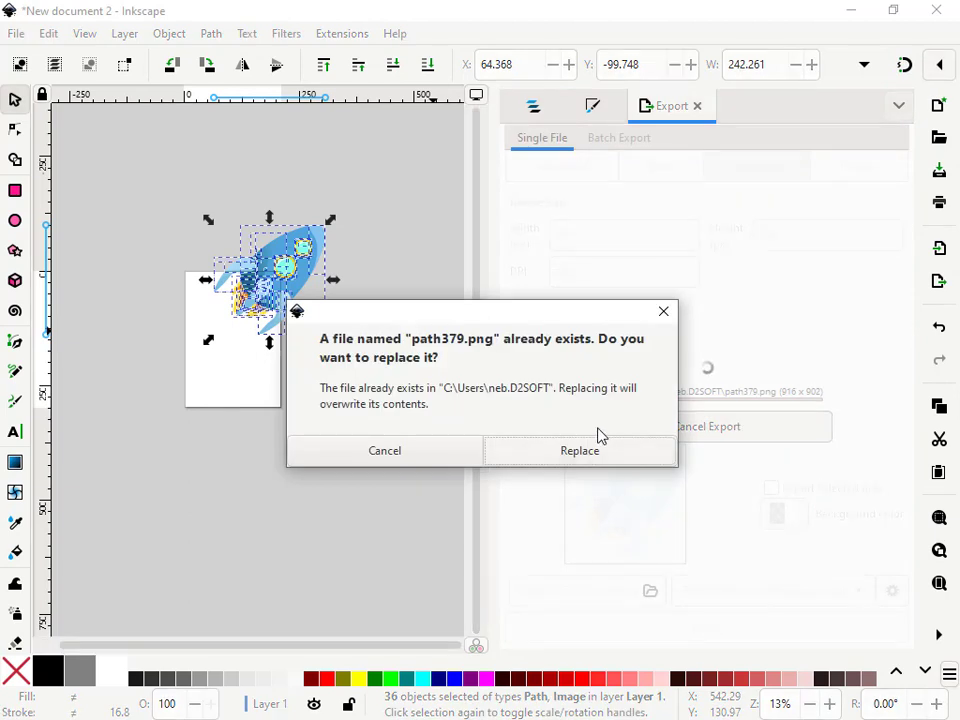
pyautogui.click(577, 452)
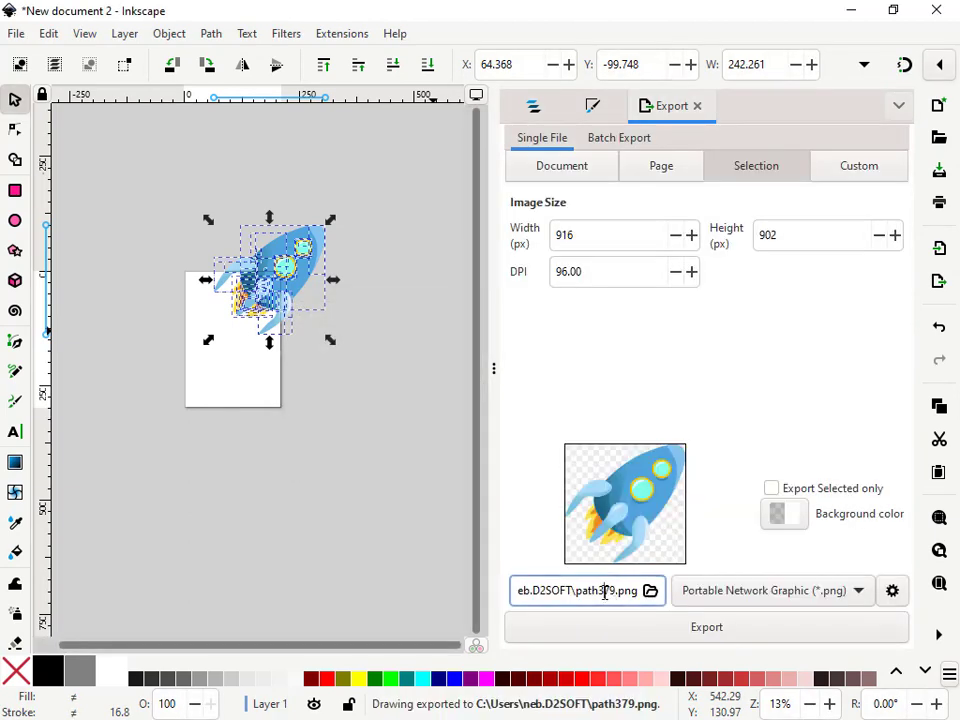
# Open the exported path379.png in the image viewer to check it, then close the viewer
pyautogui.tripleClick(604, 592)
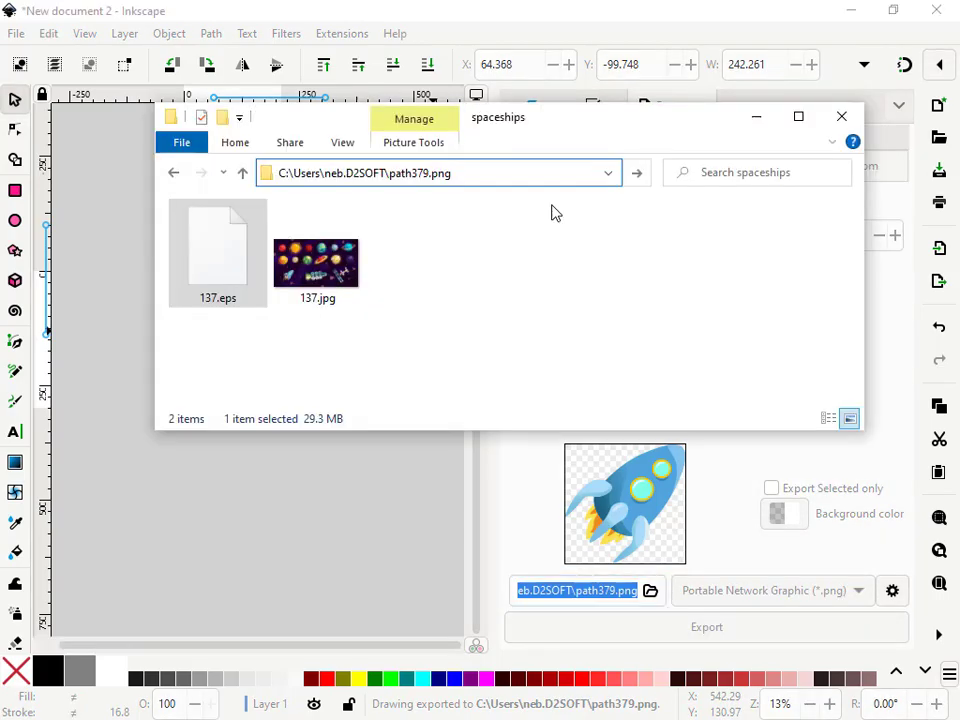
pyautogui.press('Return')
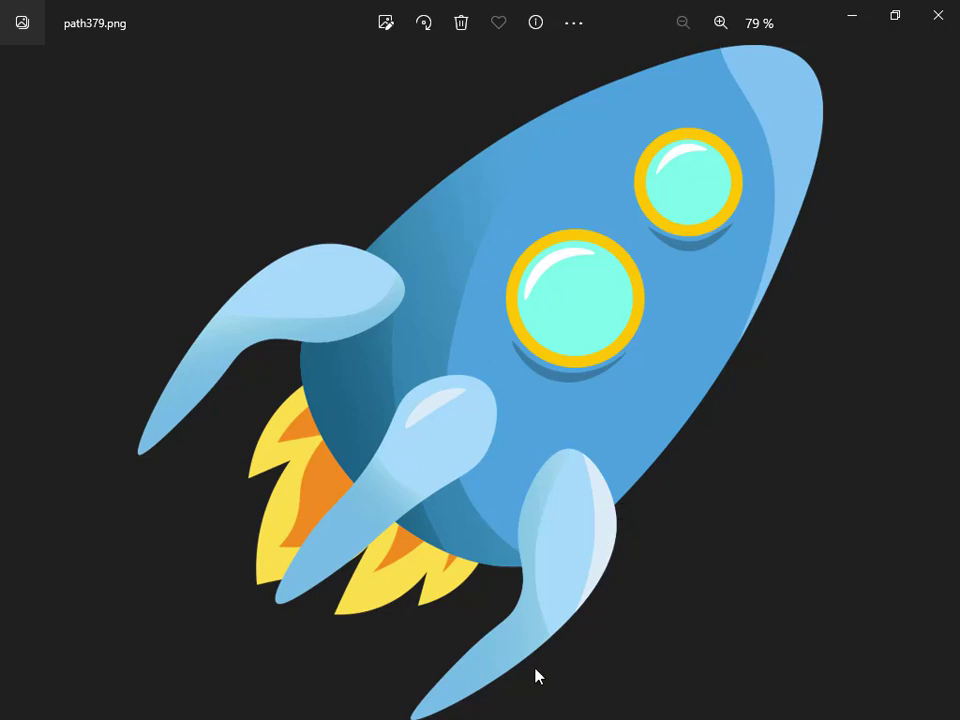
pyautogui.rightClick(857, 177)
pyautogui.click(913, 213)
pyautogui.click(935, 29)
pyautogui.click(776, 28)
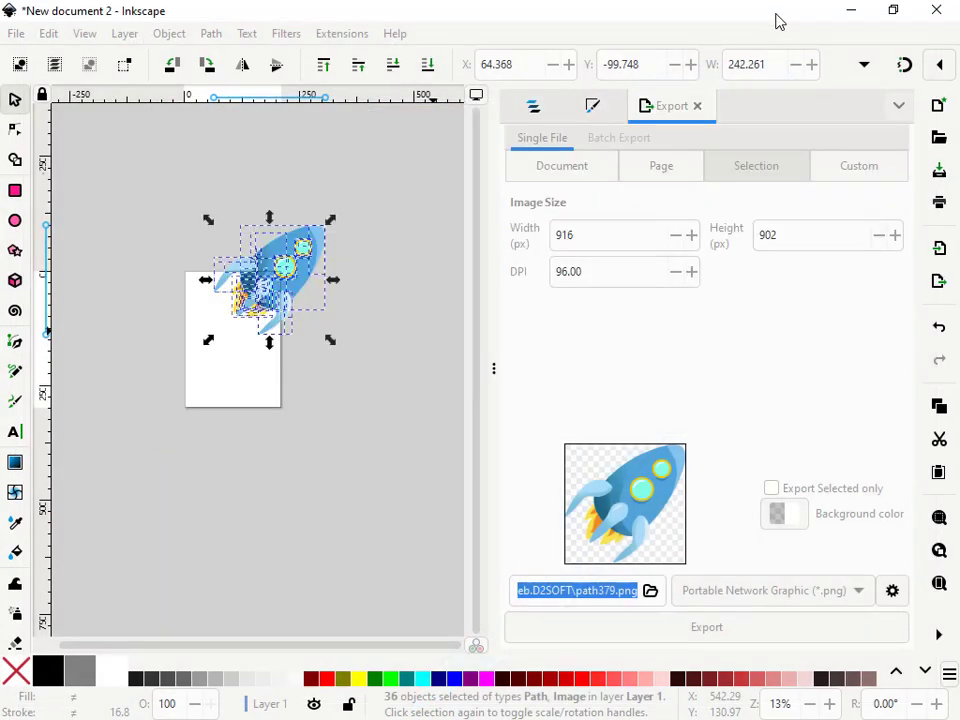